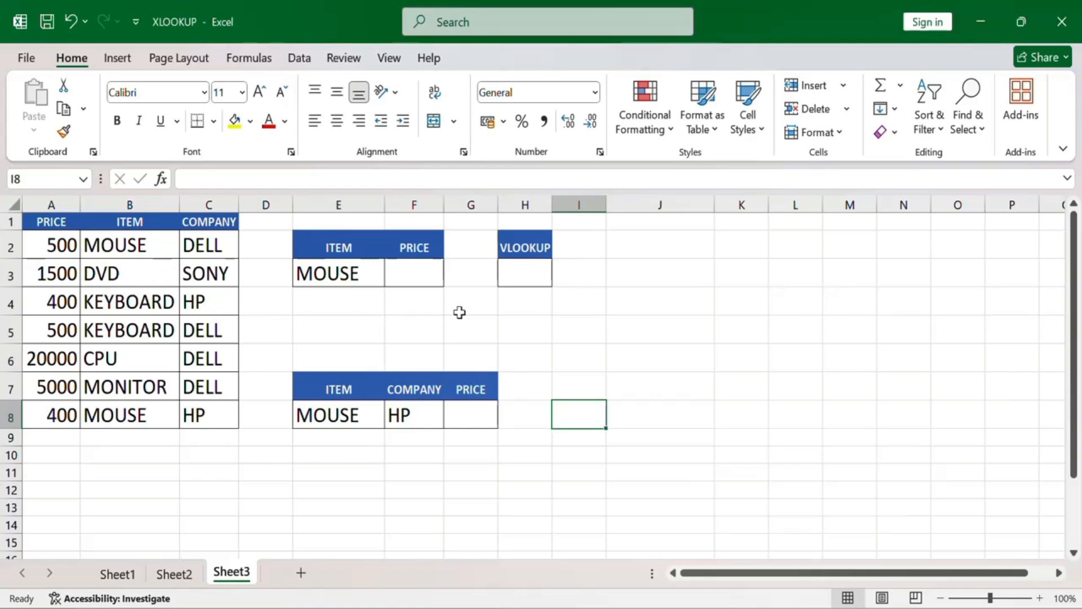
- Enter =VLOOKUP(E3,A1:C8,1,0) in cell H3 under the VLOOKUP heading
{"action": "left_click", "coordinate": [517, 284]}
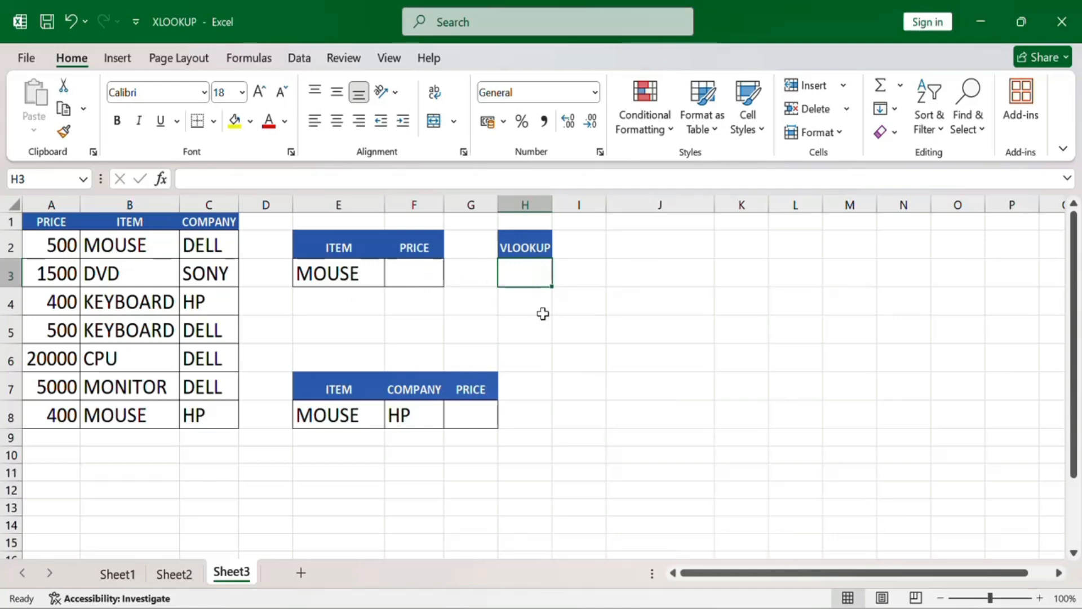
{"action": "type", "text": "=VLO"}
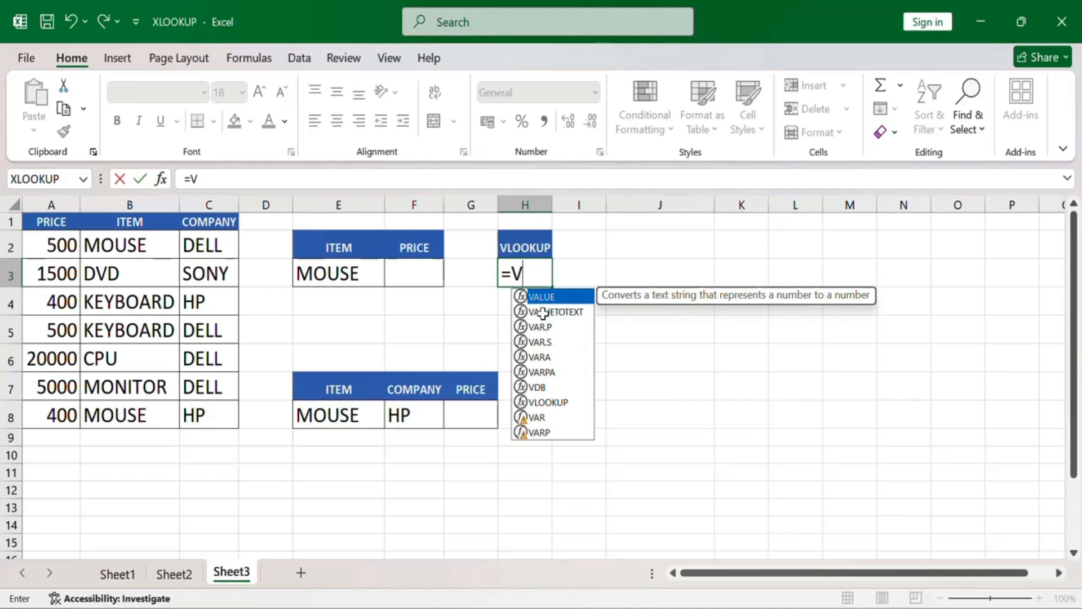
{"action": "key", "text": "Tab"}
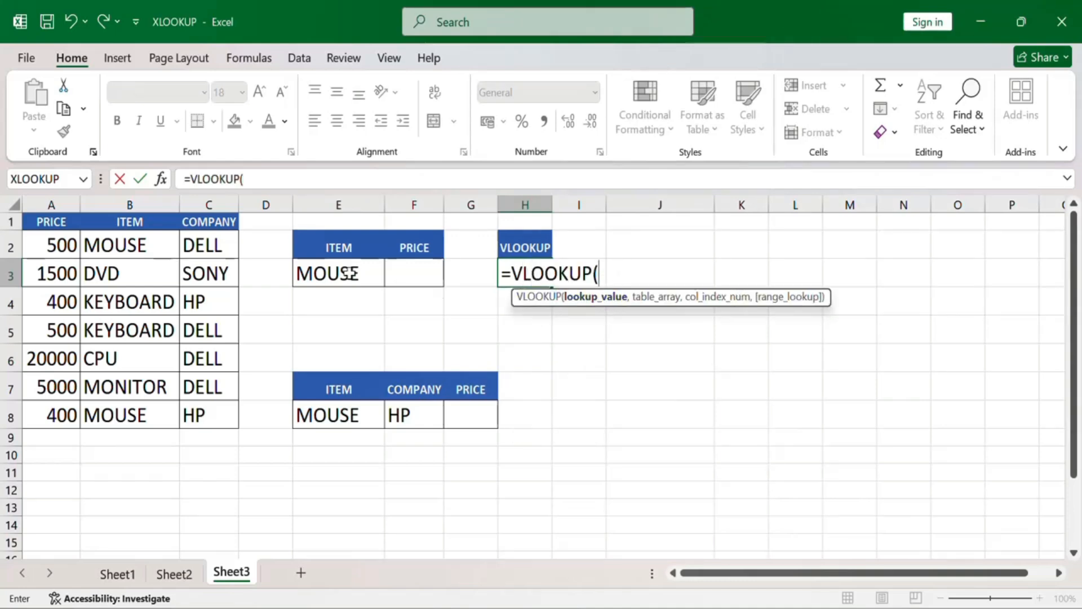
{"action": "left_click", "coordinate": [349, 273]}
{"action": "type", "text": ","}
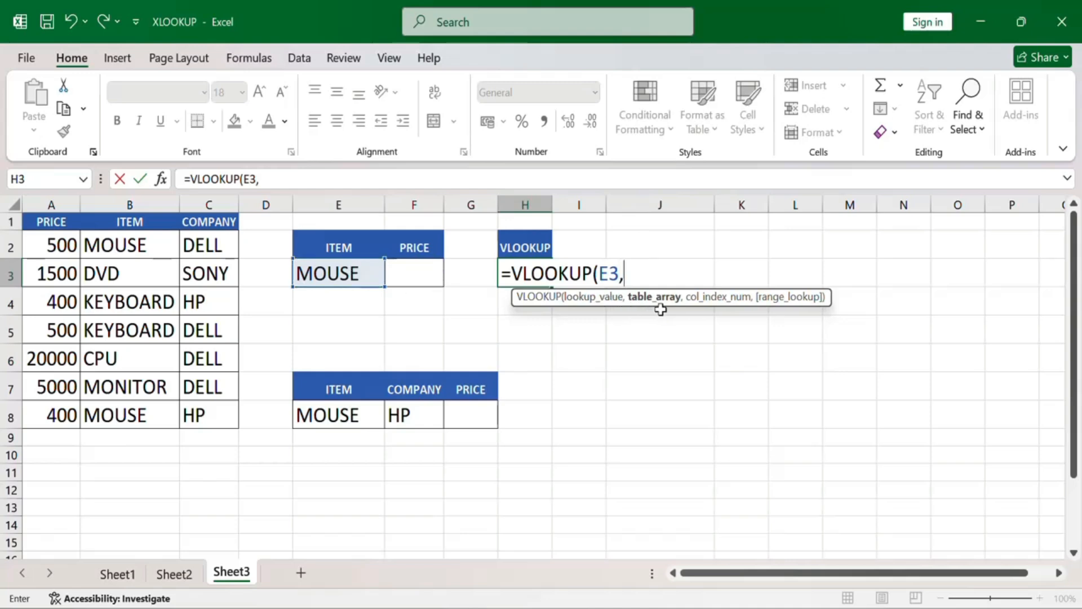
{"action": "left_click_drag", "start_coordinate": [53, 212], "coordinate": [207, 426]}
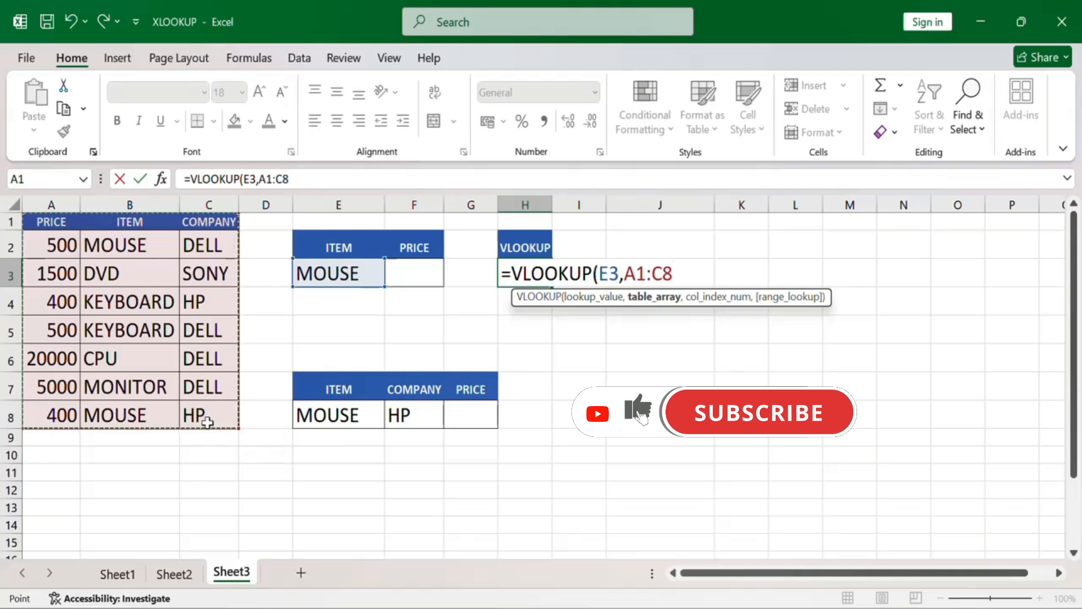
{"action": "type", "text": ","}
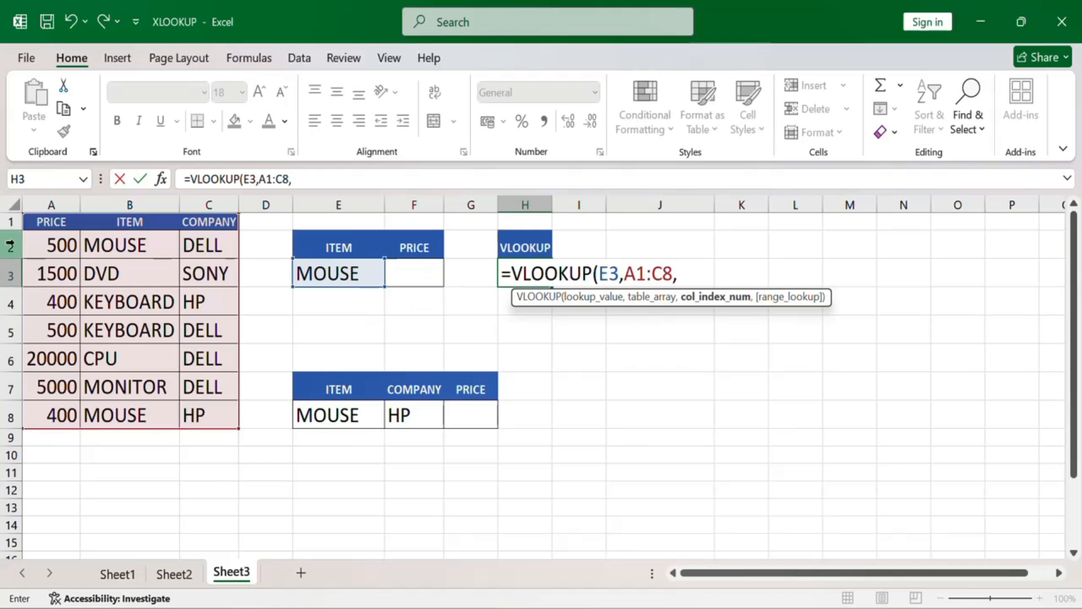
{"action": "type", "text": "1"}
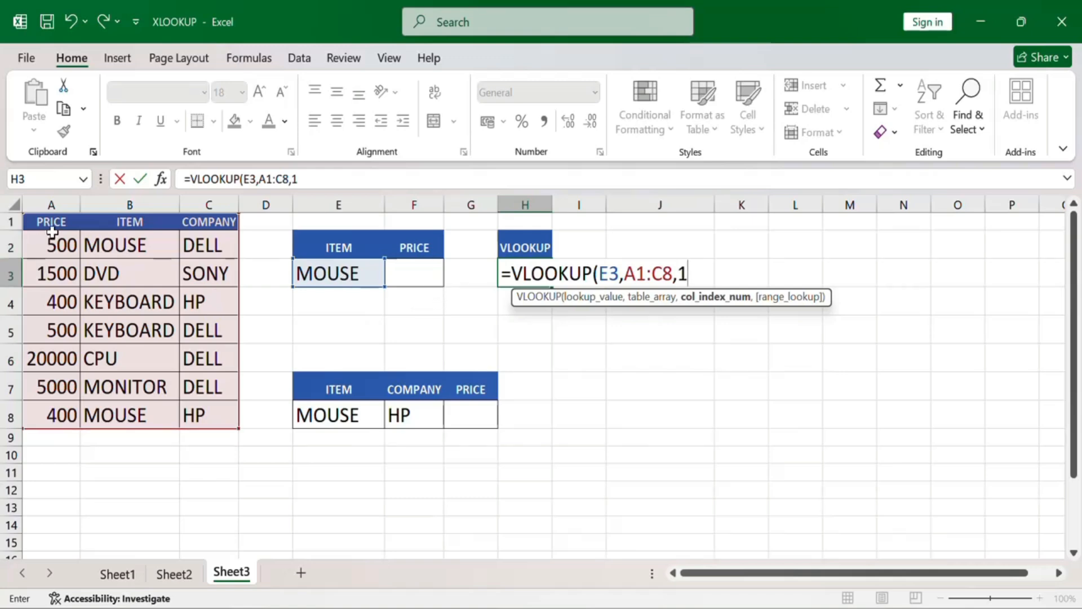
{"action": "type", "text": ",0)"}
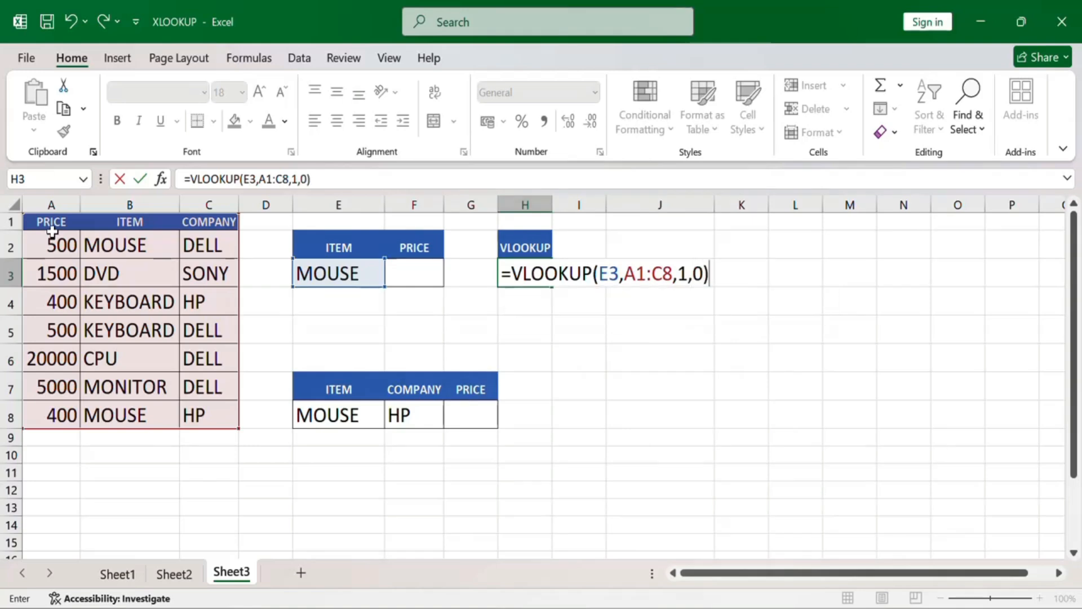
{"action": "key", "text": "Return"}
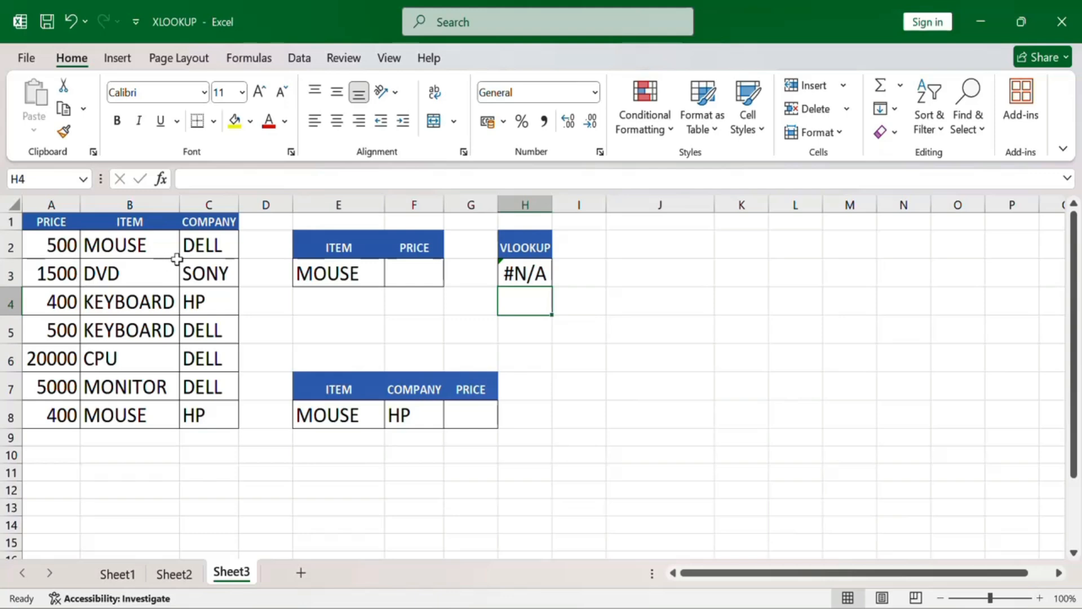
{"action": "mouse_move", "coordinate": [51, 252]}
{"action": "left_mouse_down"}
{"action": "mouse_move", "coordinate": [216, 251]}
{"action": "mouse_move", "coordinate": [62, 246]}
{"action": "left_mouse_up"}
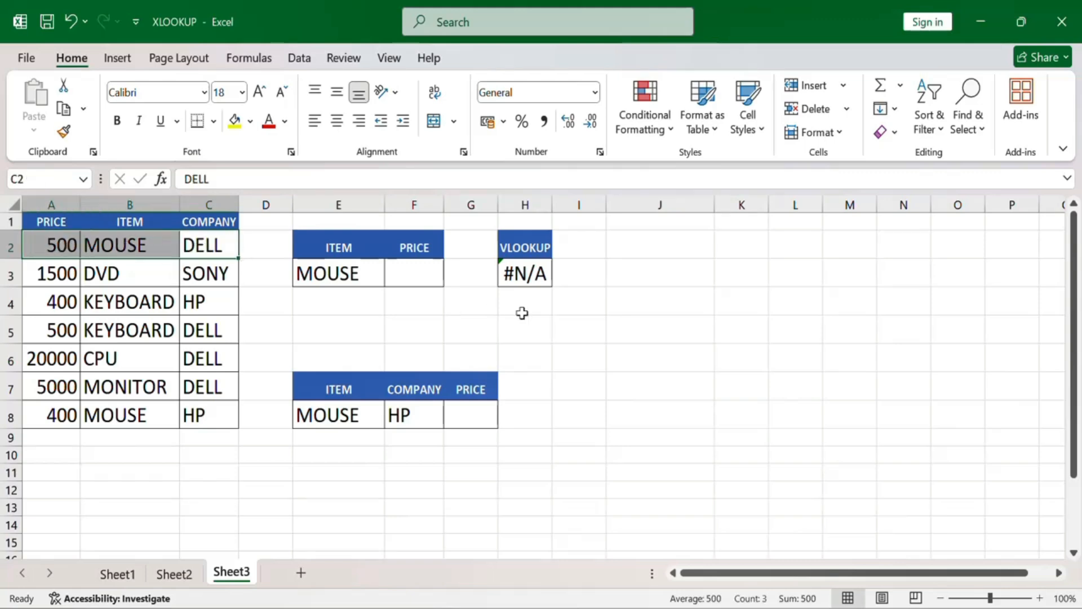
{"action": "left_click", "coordinate": [566, 309]}
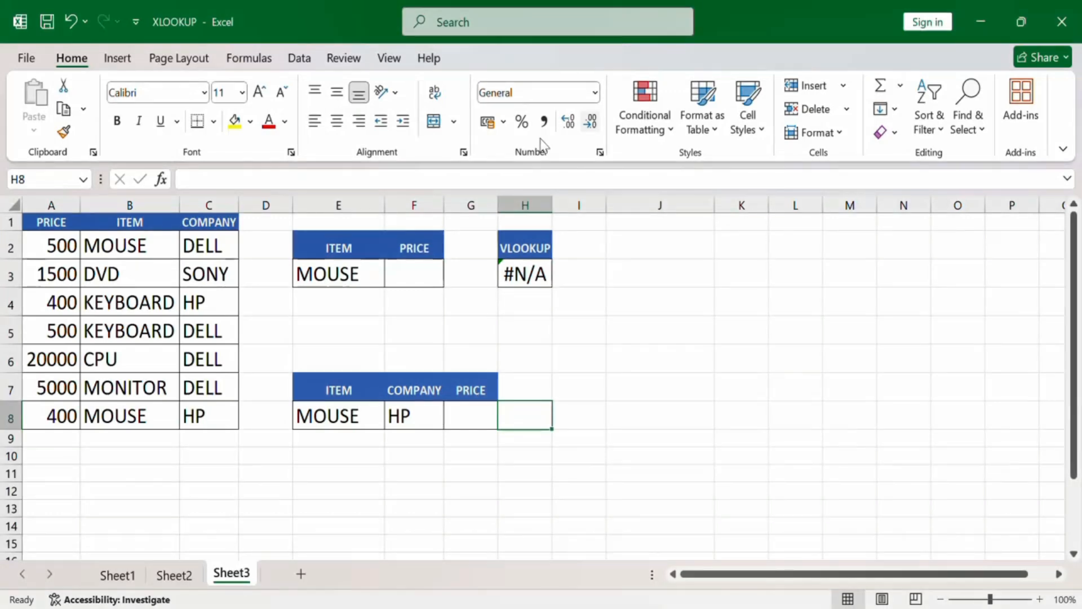
- Insert an XLOOKUP function in price cell F3 with lookup value E3, lookup array B2:B8 and return array A2:A8
{"action": "left_click", "coordinate": [425, 280]}
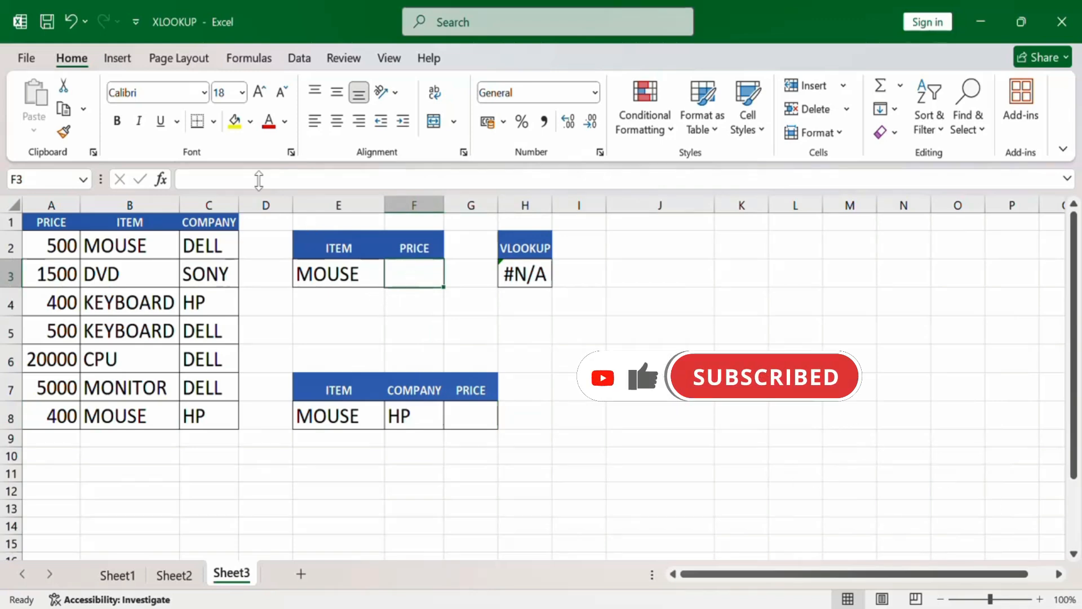
{"action": "left_click", "coordinate": [250, 58]}
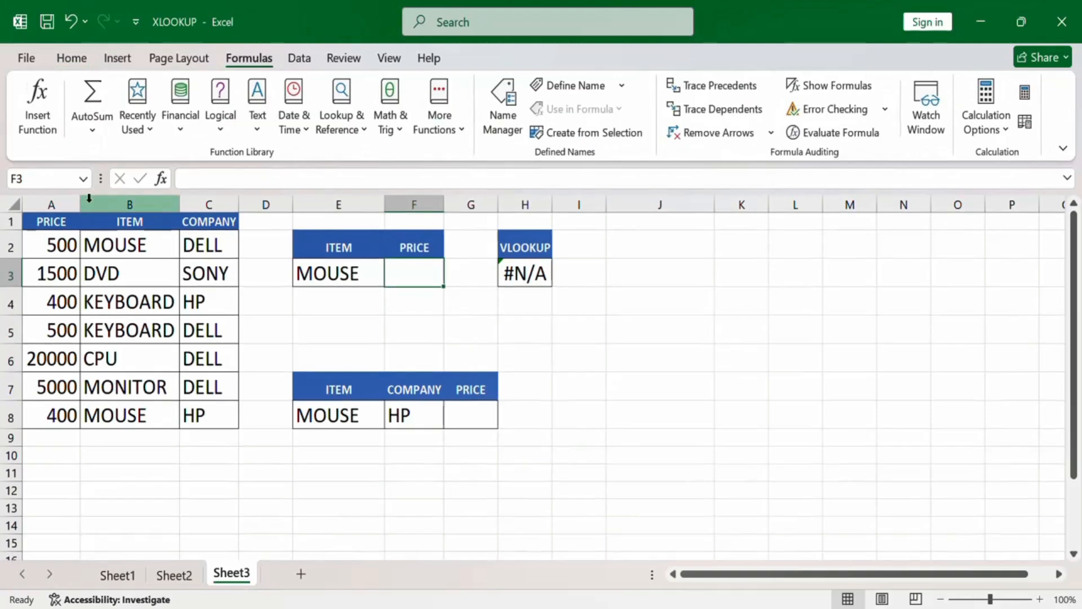
{"action": "left_click", "coordinate": [37, 121]}
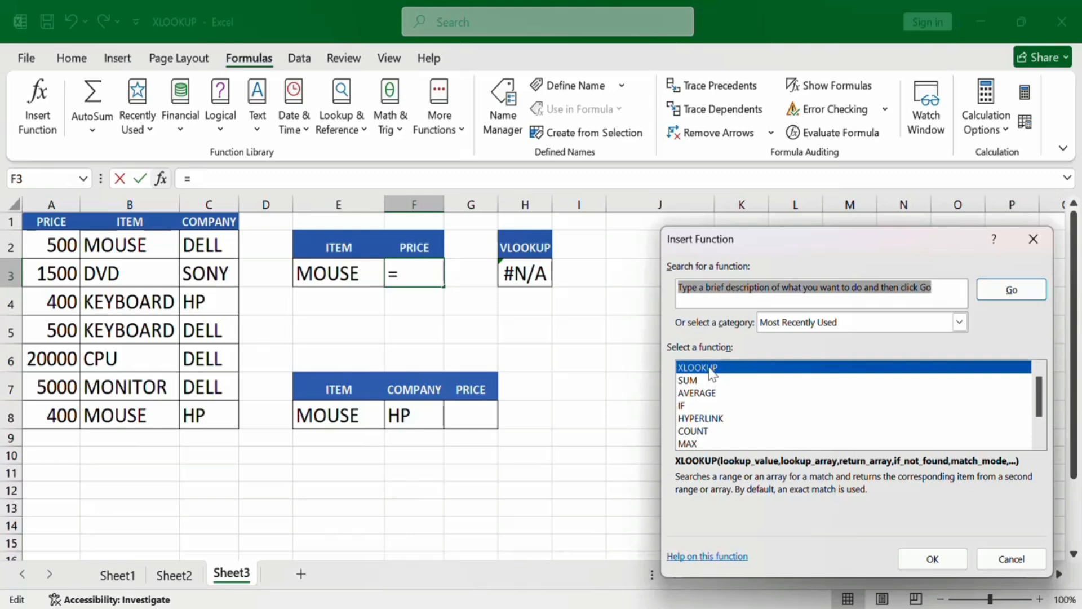
{"action": "left_click", "coordinate": [745, 302]}
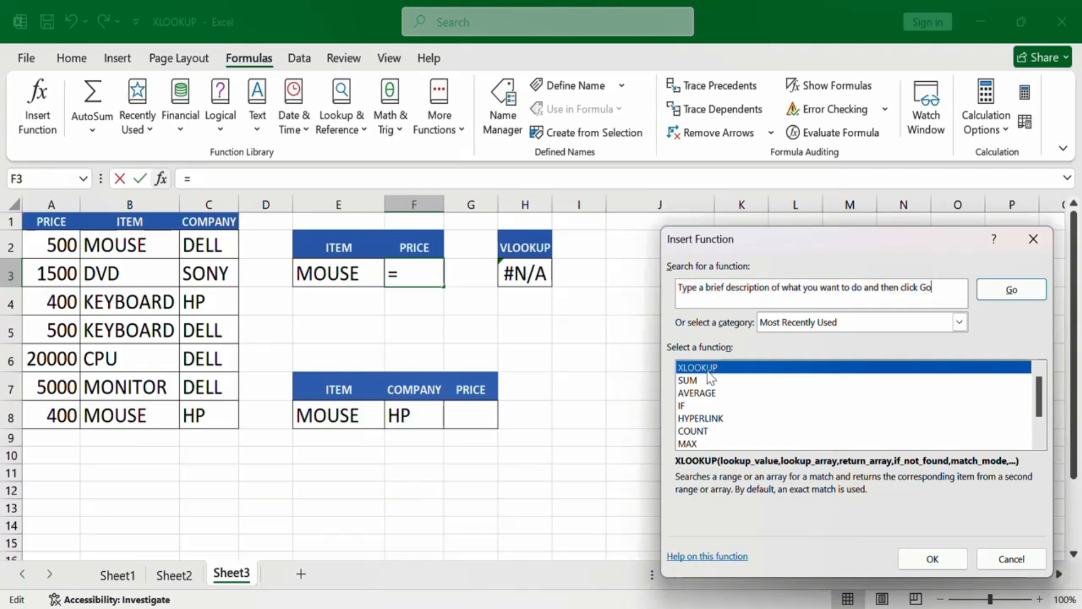
{"action": "left_click", "coordinate": [933, 561]}
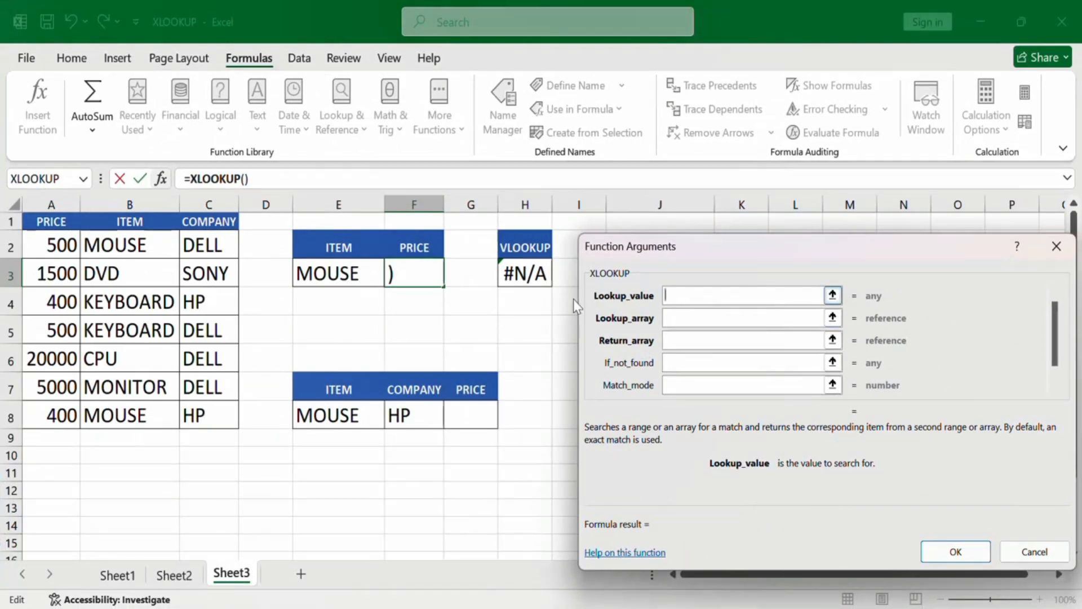
{"action": "left_click", "coordinate": [353, 275]}
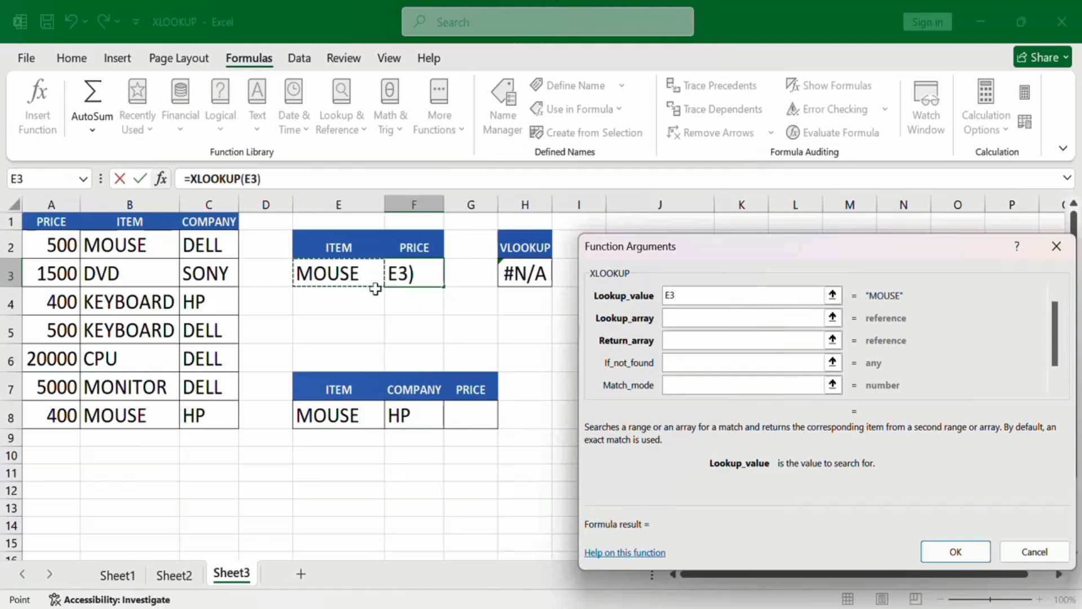
{"action": "left_click", "coordinate": [682, 320]}
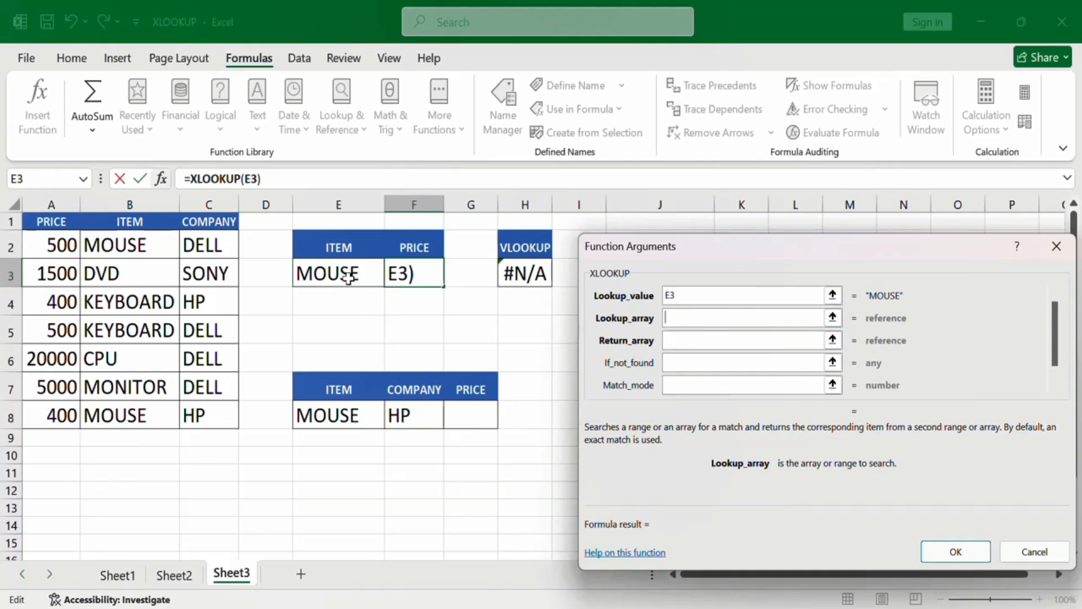
{"action": "left_click_drag", "start_coordinate": [142, 246], "coordinate": [151, 408]}
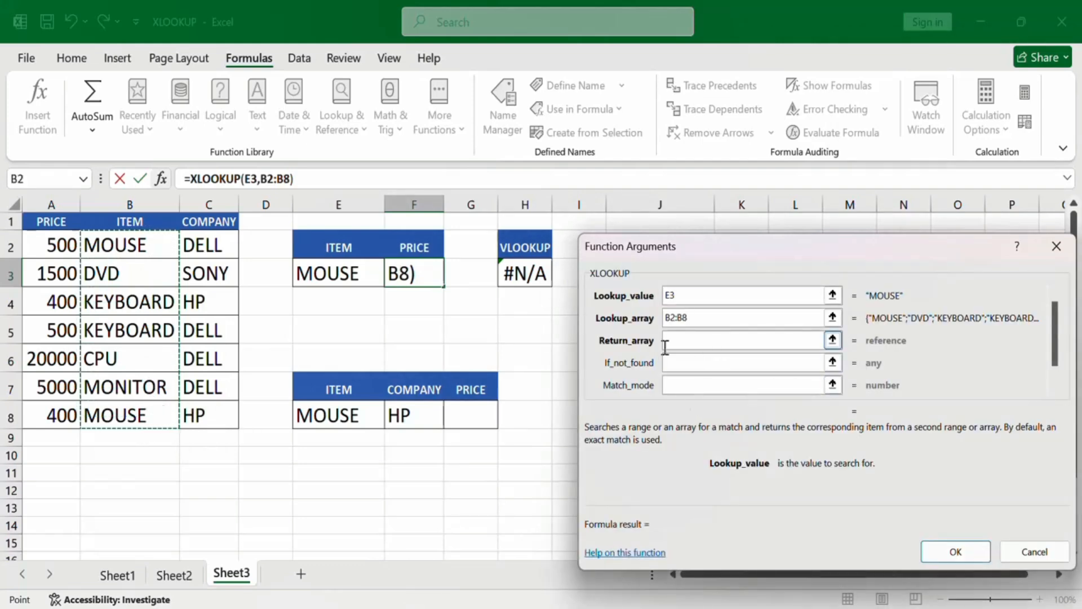
{"action": "left_click", "coordinate": [683, 342]}
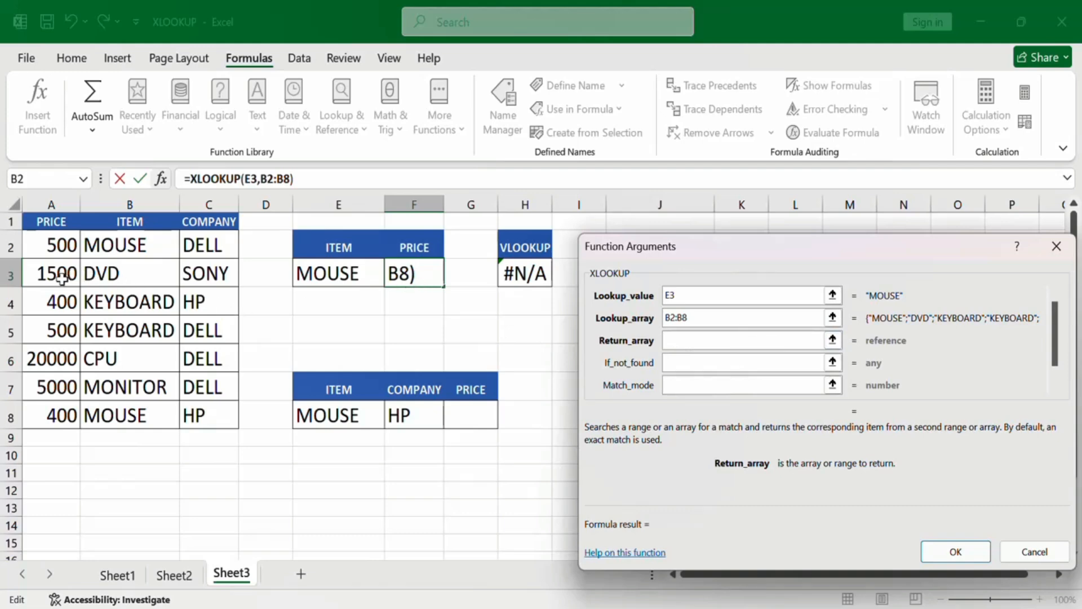
{"action": "left_click_drag", "start_coordinate": [60, 246], "coordinate": [74, 417]}
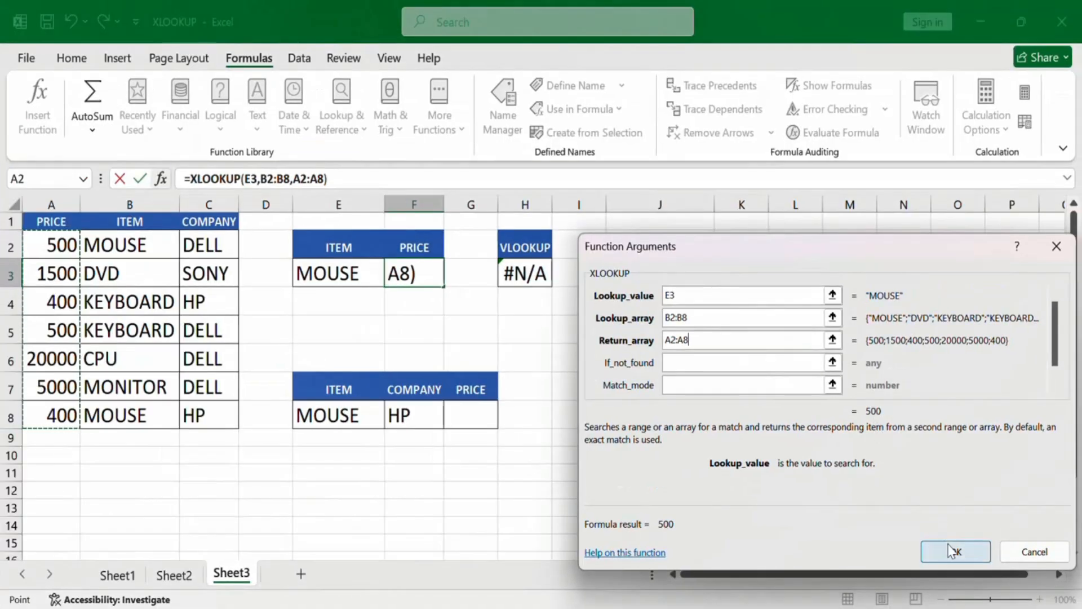
{"action": "left_click", "coordinate": [952, 552]}
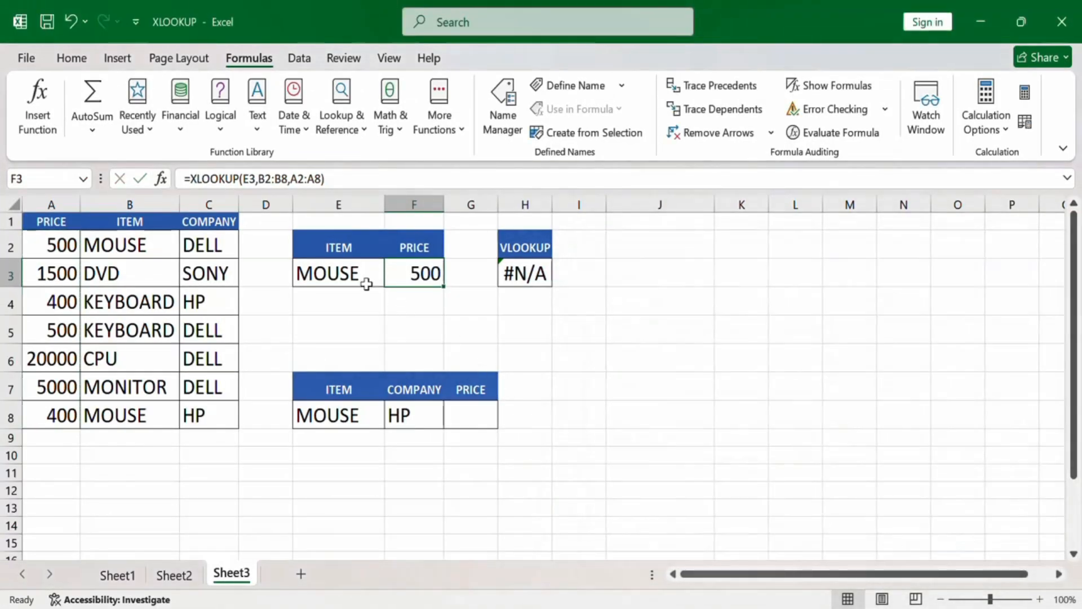
- Test the F3 price lookup by choosing CPU and KEYBOARD in turn as the item in E3
{"action": "left_click", "coordinate": [354, 276]}
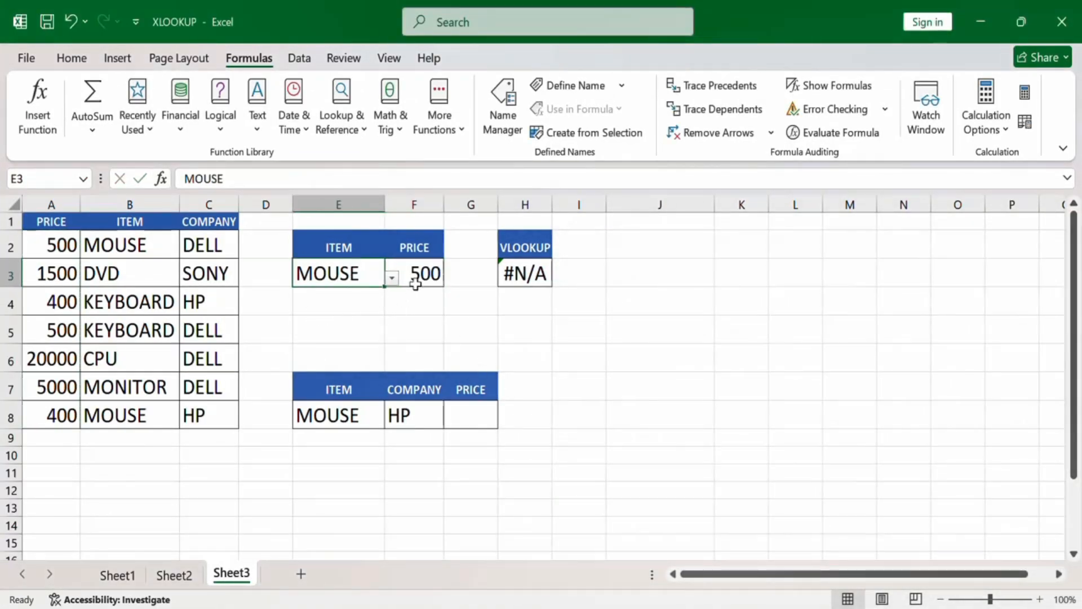
{"action": "left_click", "coordinate": [393, 279]}
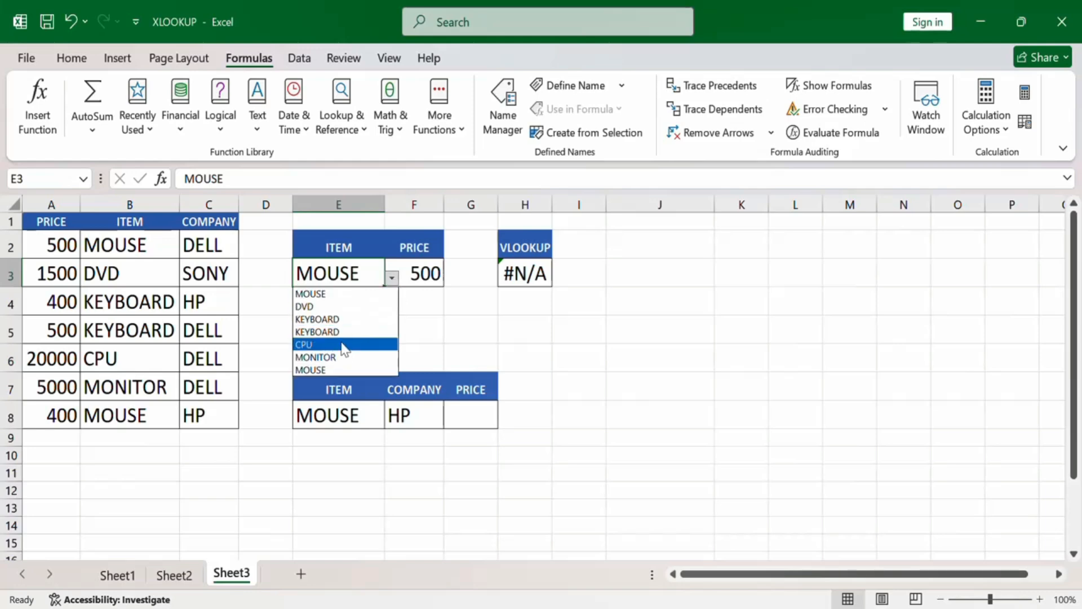
{"action": "left_click", "coordinate": [344, 345]}
{"action": "left_click", "coordinate": [391, 278]}
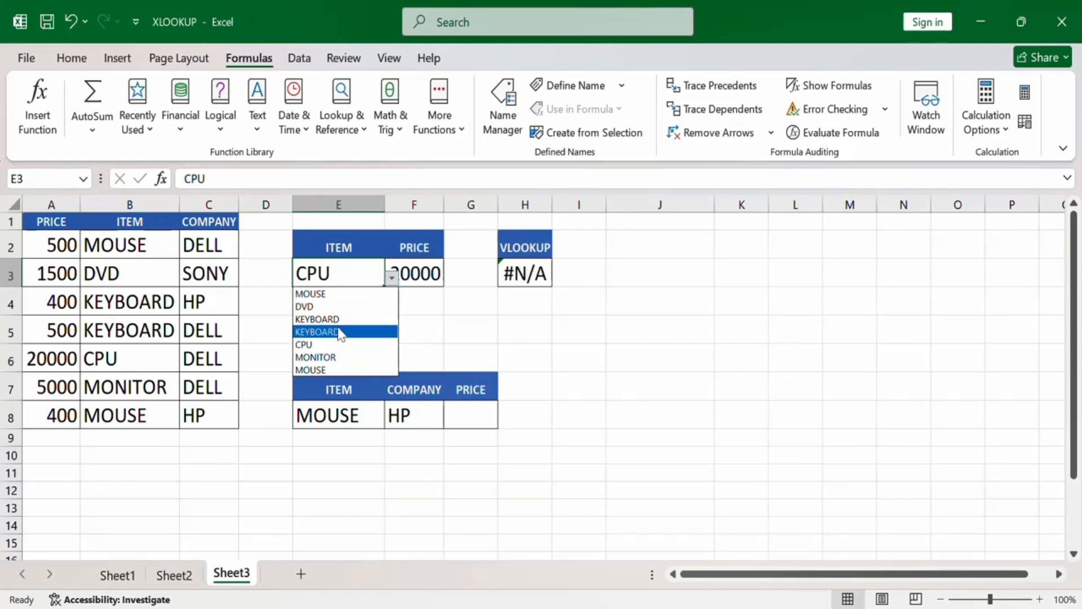
{"action": "left_click", "coordinate": [342, 331]}
{"action": "left_click", "coordinate": [460, 334]}
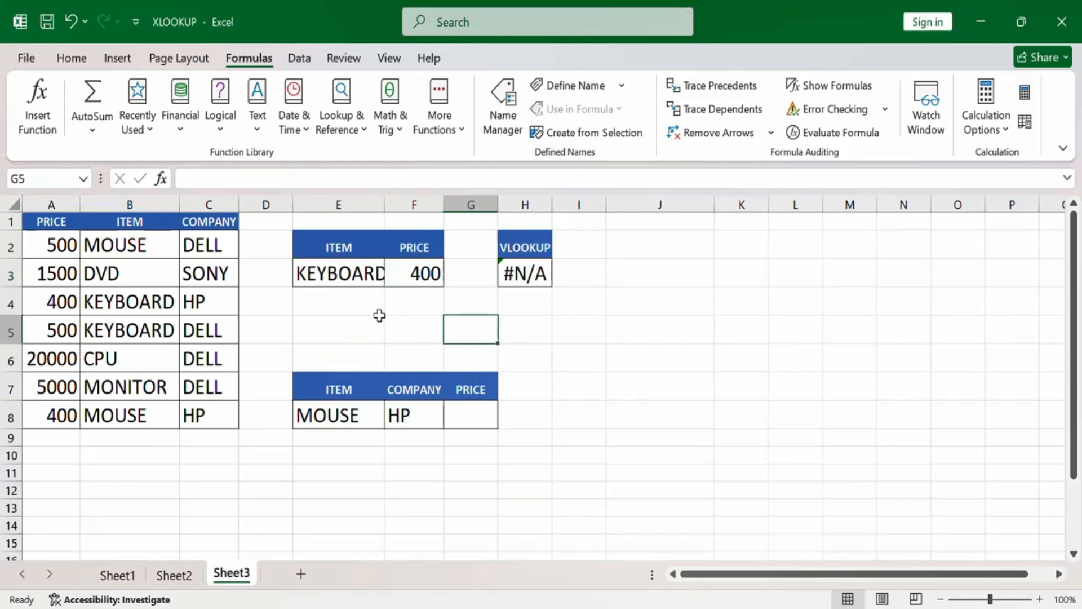
- Auto-fit column E to its contents and set the item in E3 to MOUSE
{"action": "double_click", "coordinate": [385, 206]}
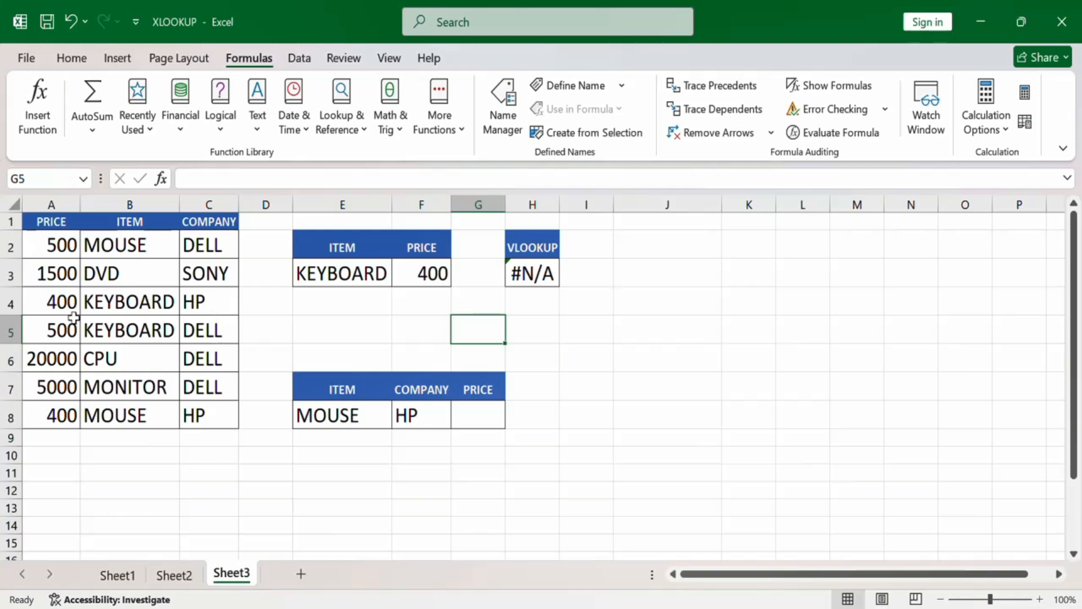
{"action": "left_click", "coordinate": [343, 276]}
{"action": "left_click", "coordinate": [396, 276]}
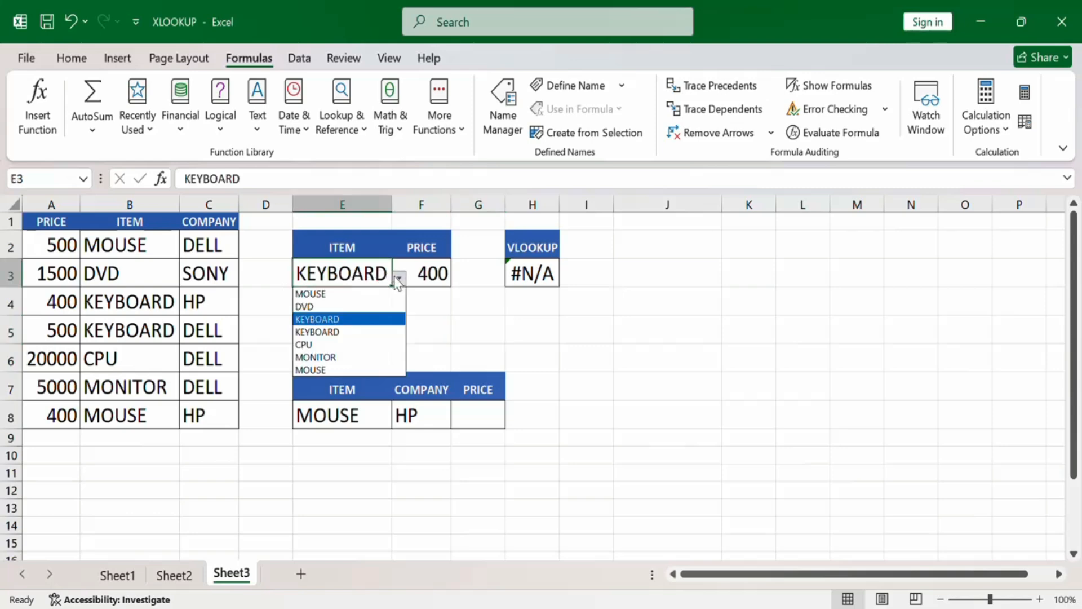
{"action": "left_click", "coordinate": [318, 294]}
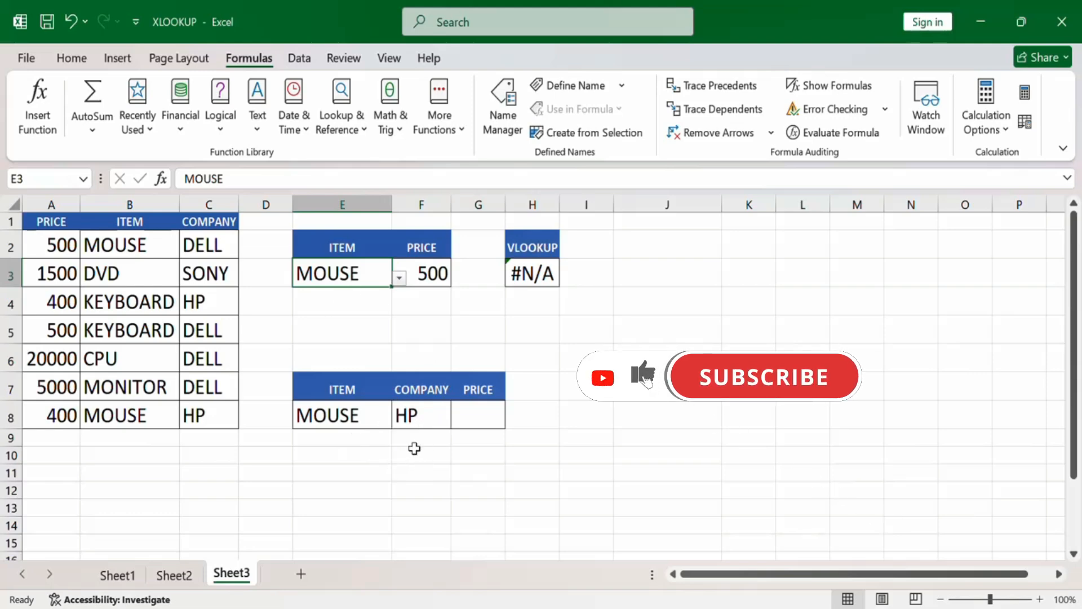
{"action": "left_click", "coordinate": [435, 273]}
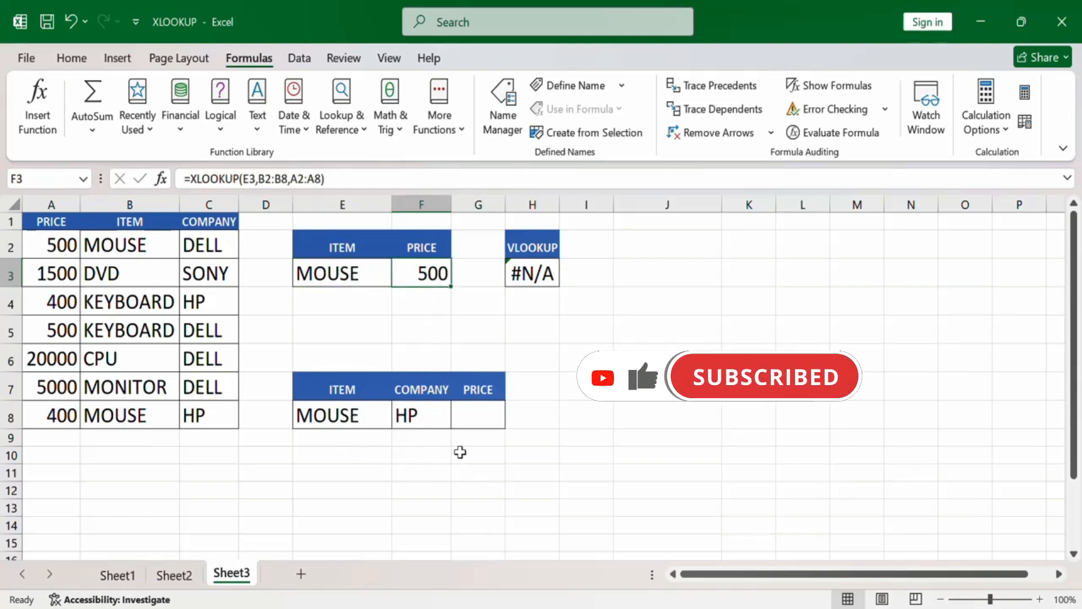
- Insert an XLOOKUP function in price cell G8 with the combined item and company E8&F8 as lookup value
{"action": "left_click", "coordinate": [483, 423]}
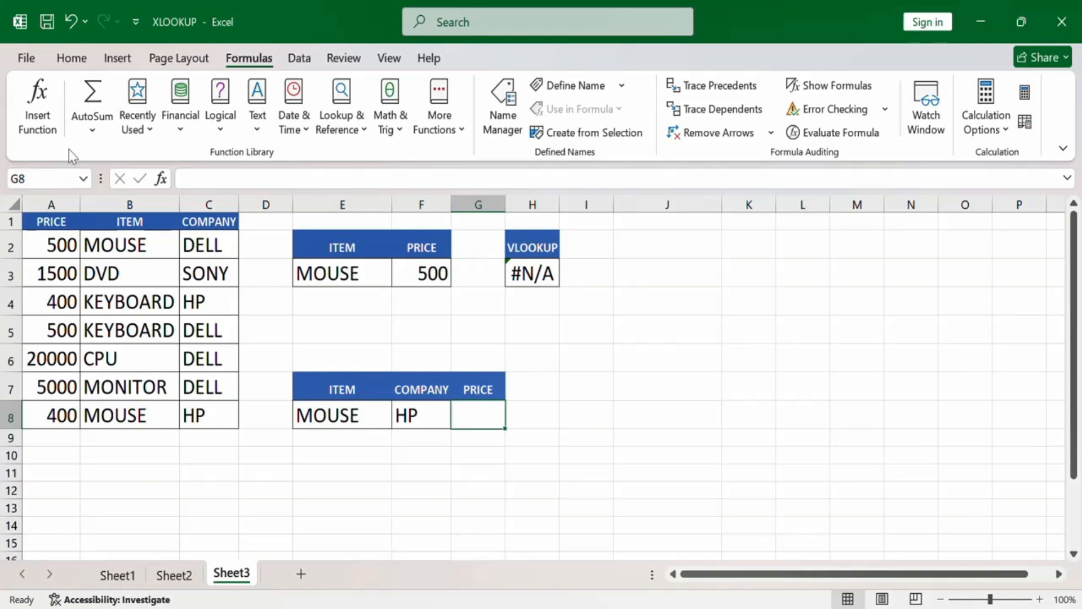
{"action": "left_click", "coordinate": [37, 120]}
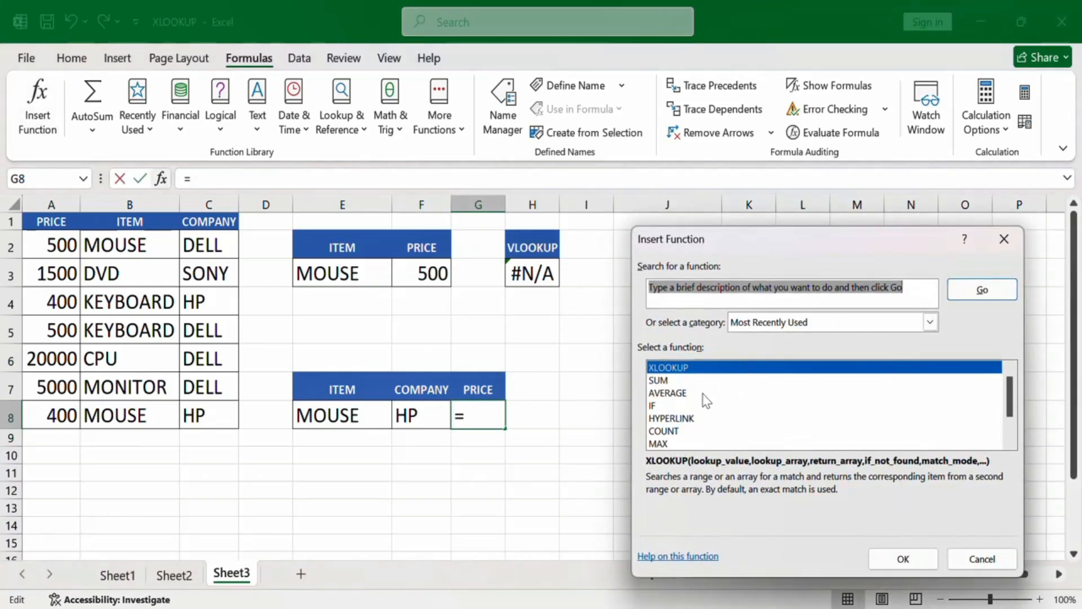
{"action": "left_click", "coordinate": [901, 559]}
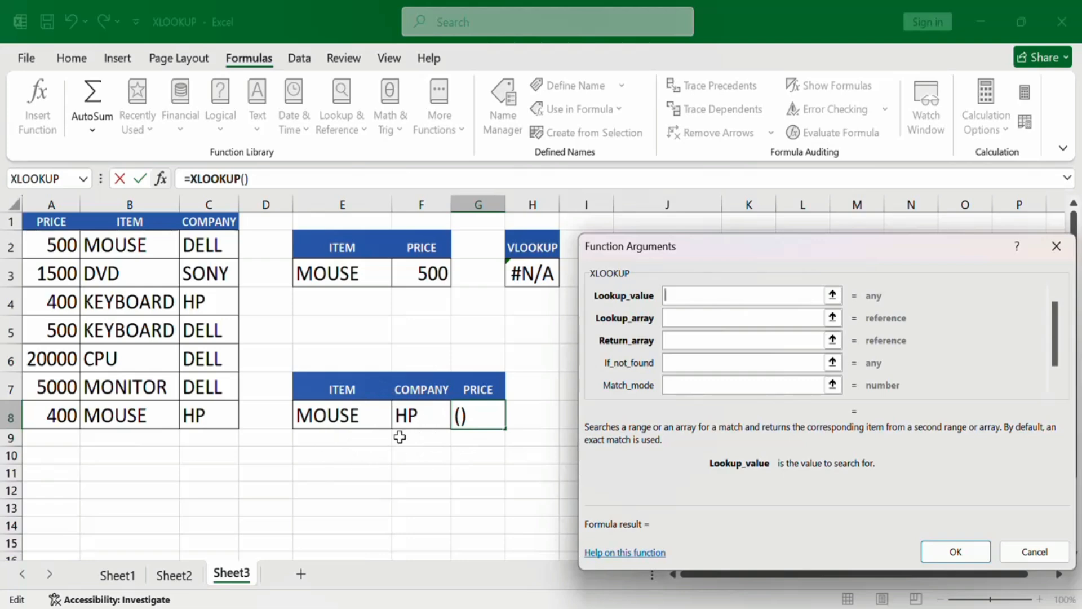
{"action": "left_click", "coordinate": [361, 415]}
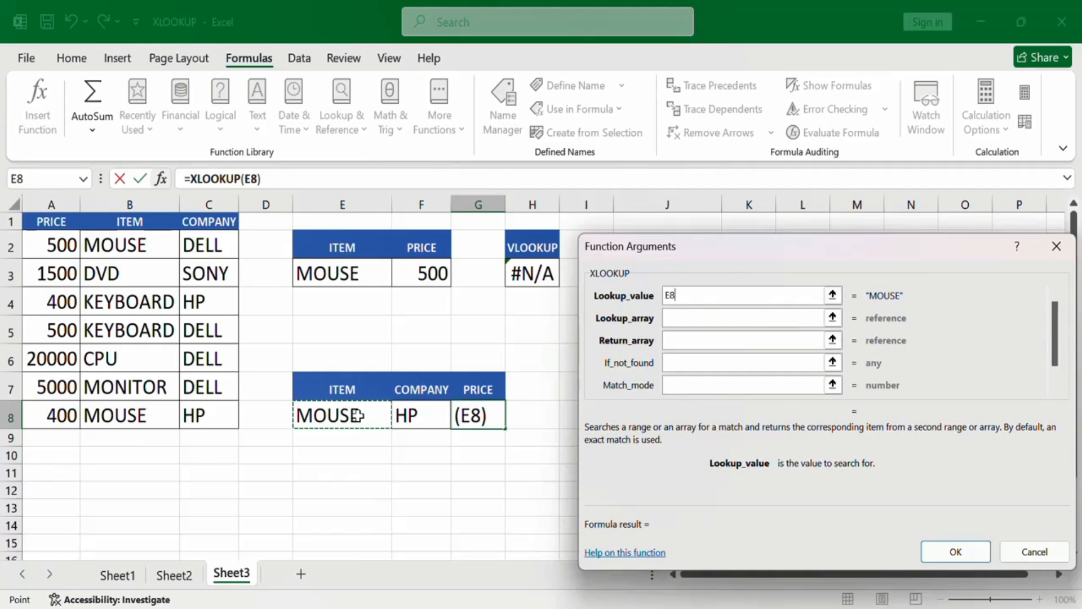
{"action": "type", "text": "&"}
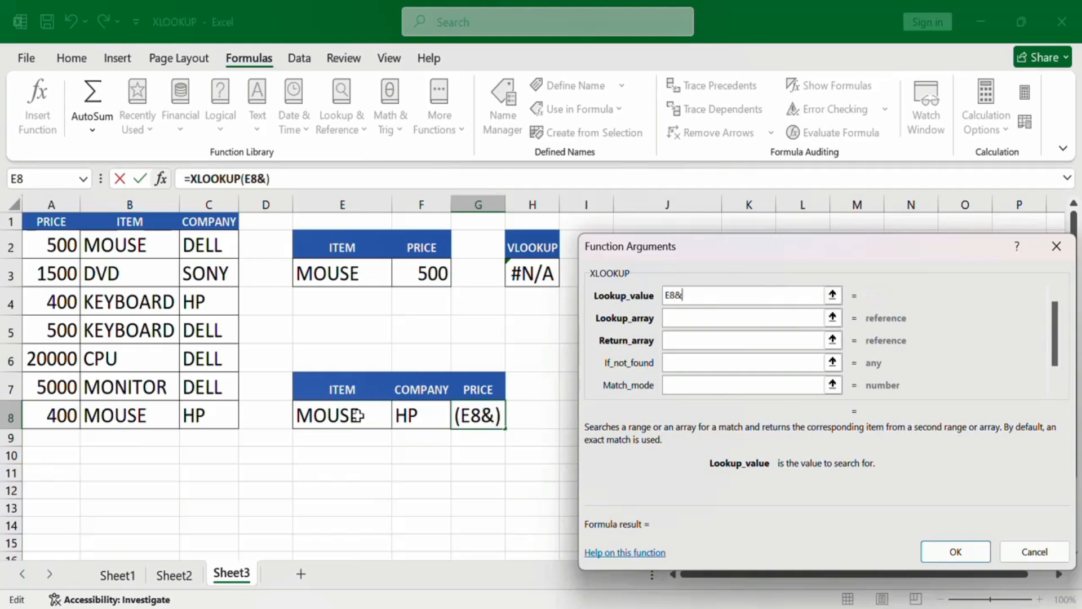
{"action": "left_click", "coordinate": [428, 418]}
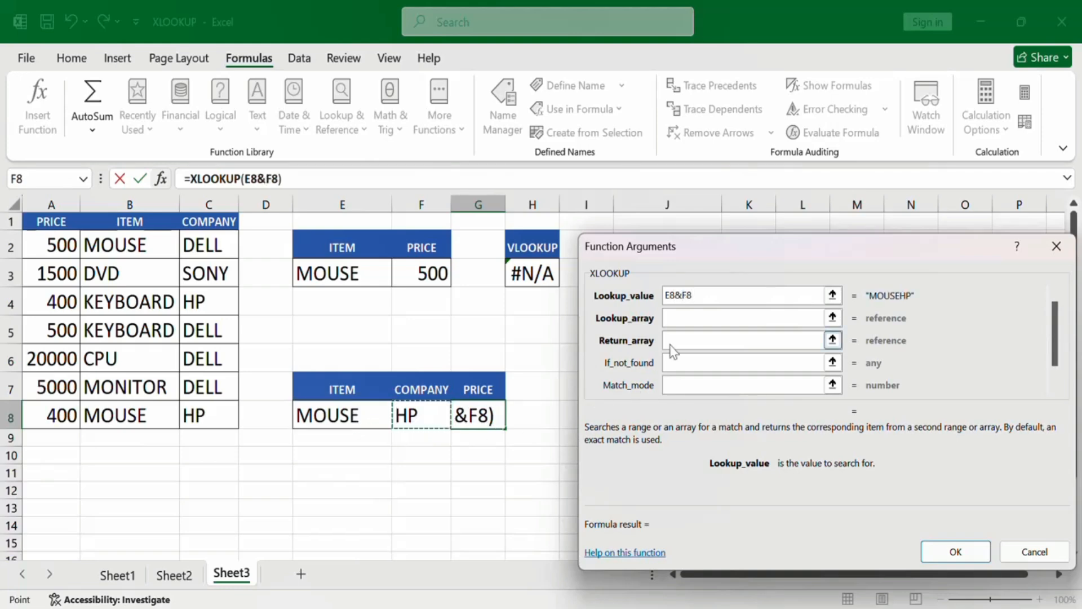
- Set the XLOOKUP lookup array to B2:B8&C2:C8 and the return array to A2:A8, and complete the formula
{"action": "left_click", "coordinate": [683, 322]}
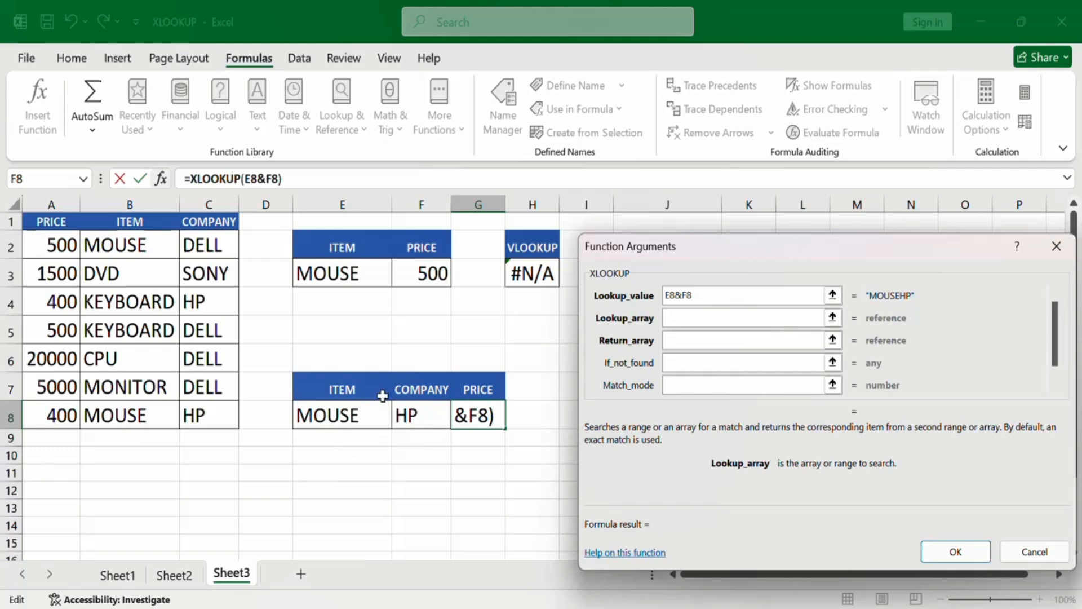
{"action": "left_click_drag", "start_coordinate": [145, 245], "coordinate": [135, 415]}
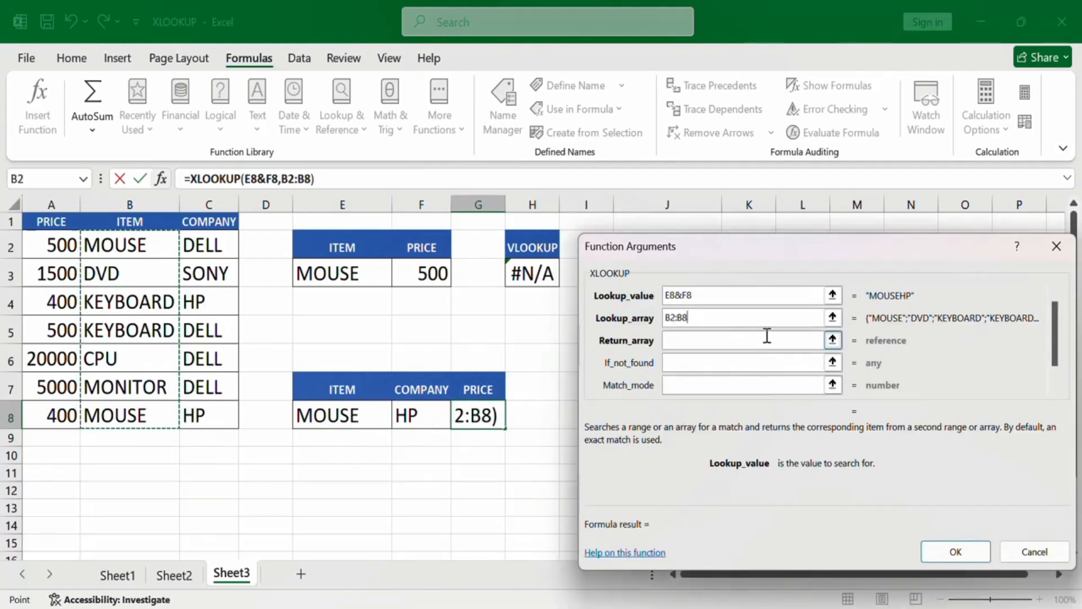
{"action": "type", "text": "&"}
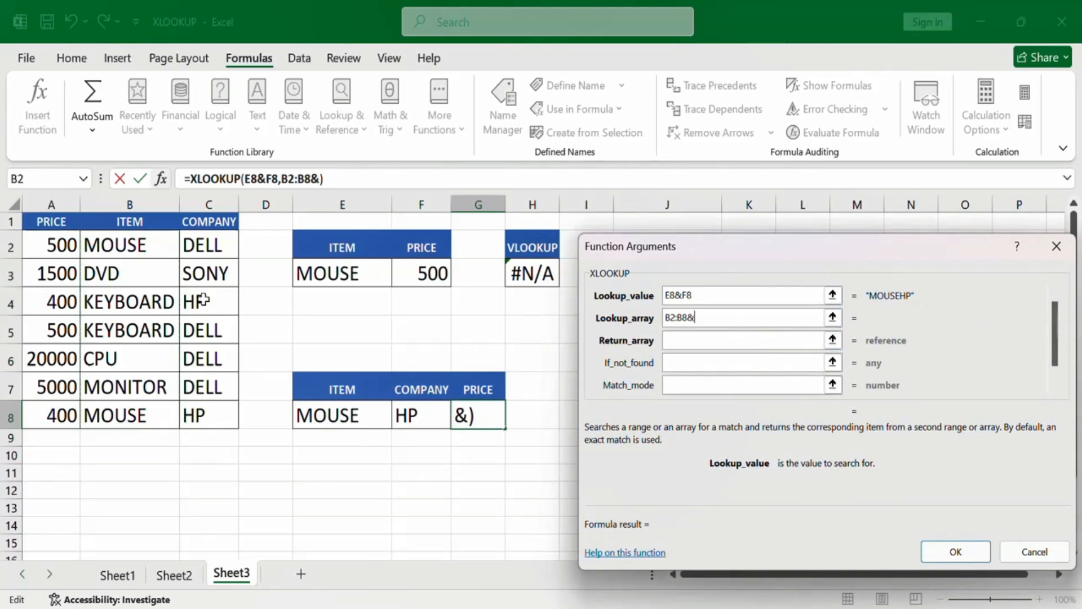
{"action": "left_click_drag", "start_coordinate": [211, 255], "coordinate": [211, 416]}
{"action": "left_click", "coordinate": [695, 343]}
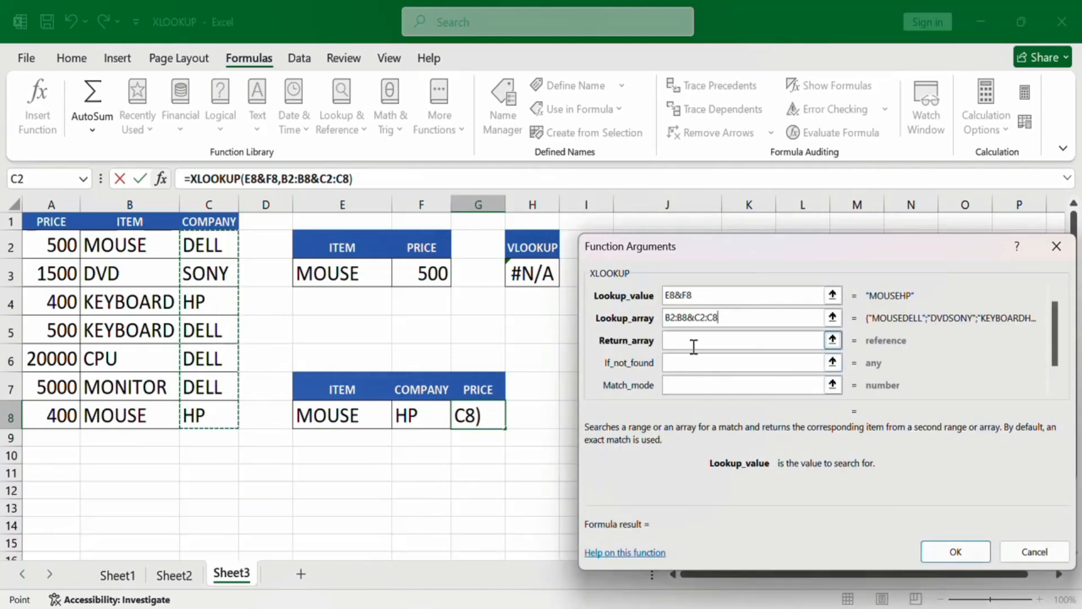
{"action": "left_click", "coordinate": [697, 340]}
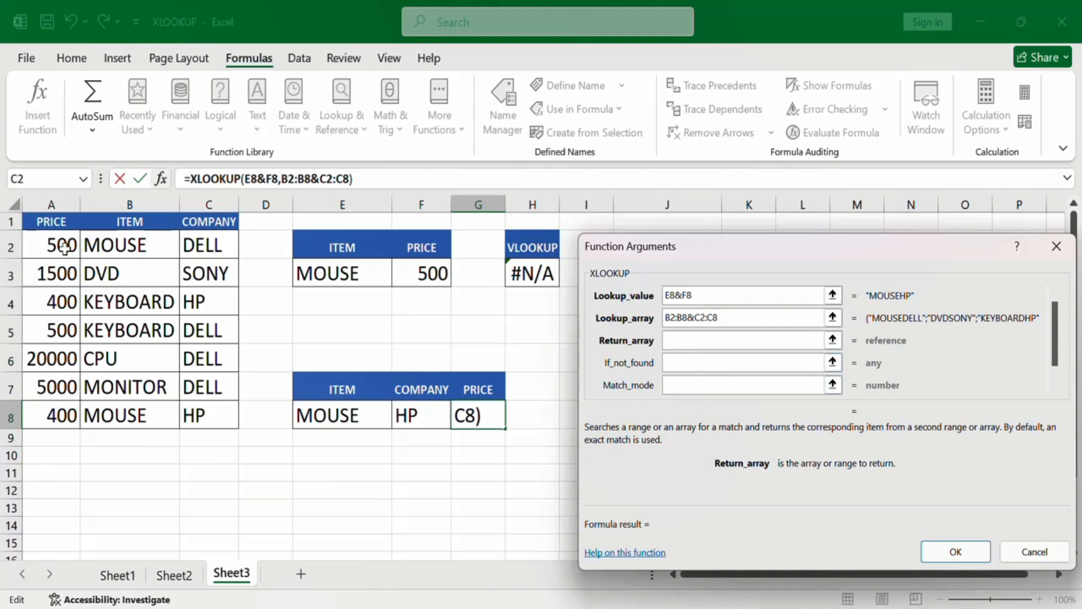
{"action": "left_click_drag", "start_coordinate": [65, 245], "coordinate": [63, 417]}
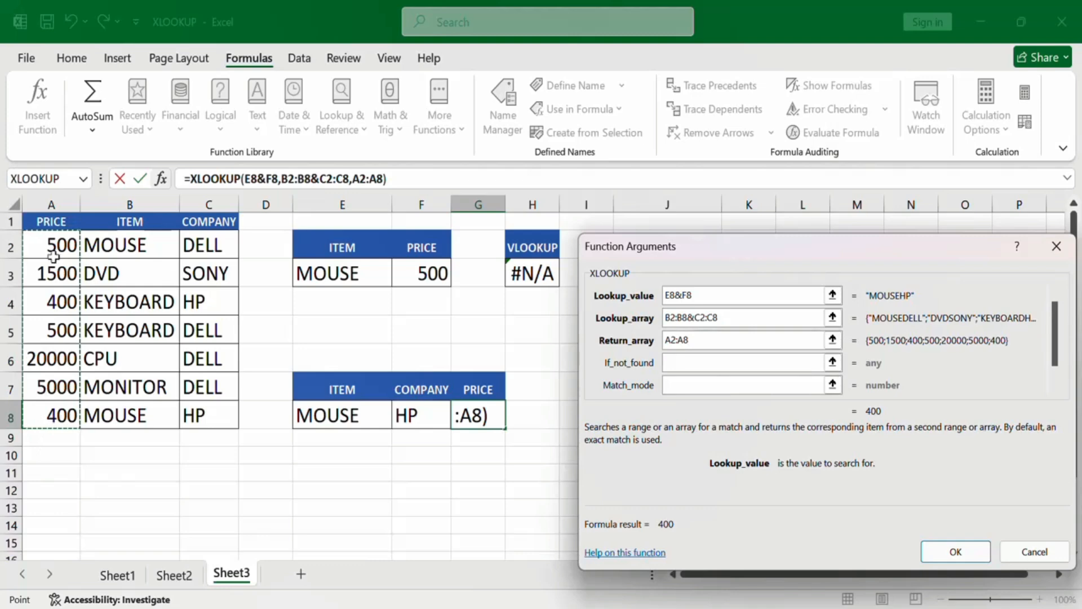
{"action": "left_click", "coordinate": [952, 551]}
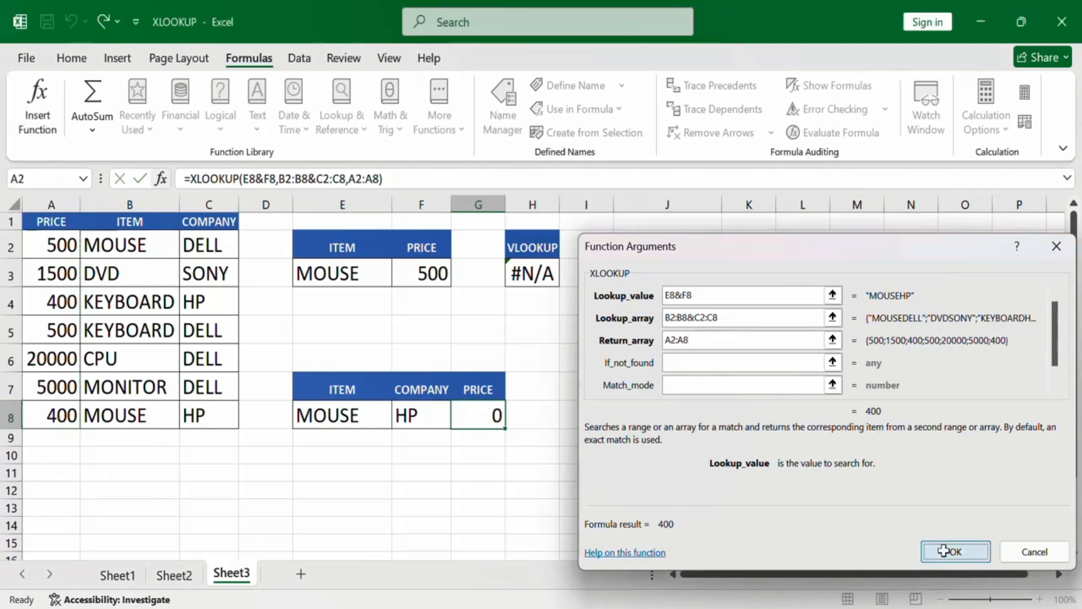
{"action": "left_click", "coordinate": [681, 530]}
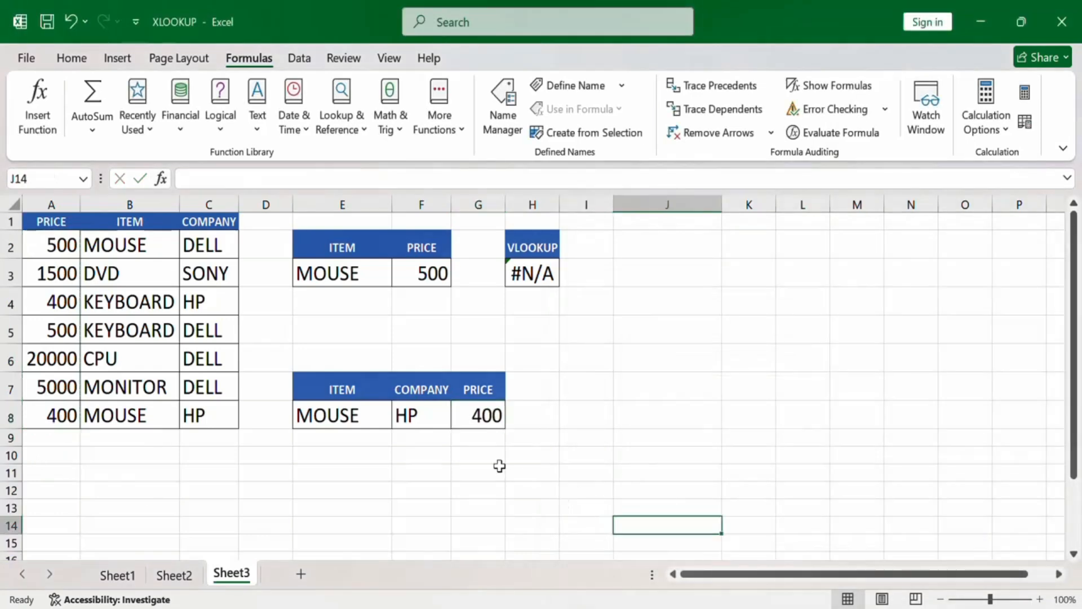
- Test the G8 price lookup by setting the company in F8 to DELL and the item in E8 to KEYBOARD
{"action": "left_click", "coordinate": [406, 416]}
{"action": "left_click", "coordinate": [460, 420]}
{"action": "left_click", "coordinate": [414, 436]}
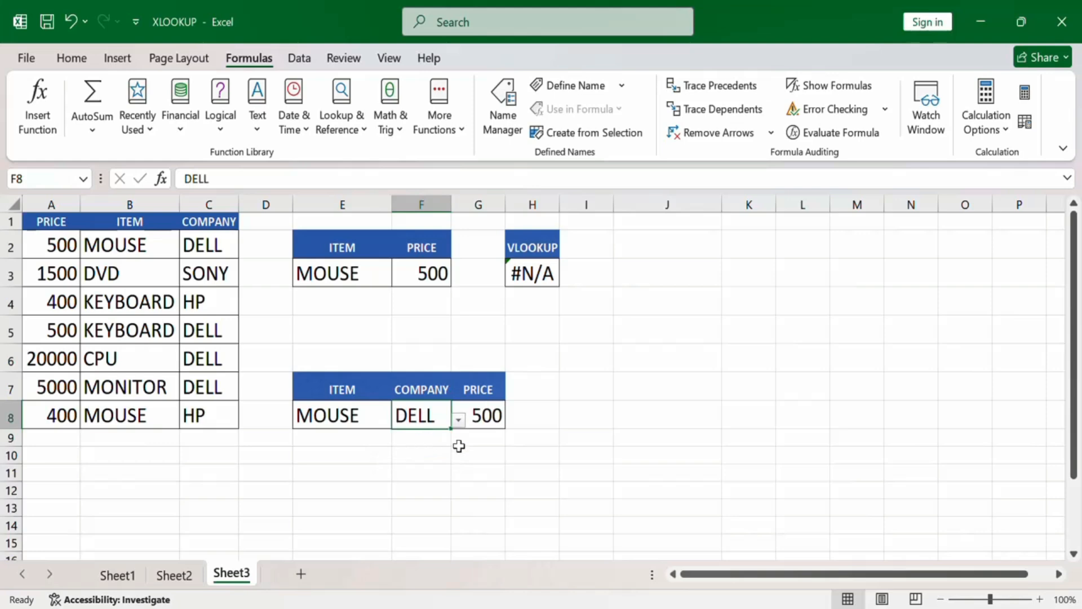
{"action": "left_click", "coordinate": [479, 449]}
{"action": "left_click", "coordinate": [363, 416]}
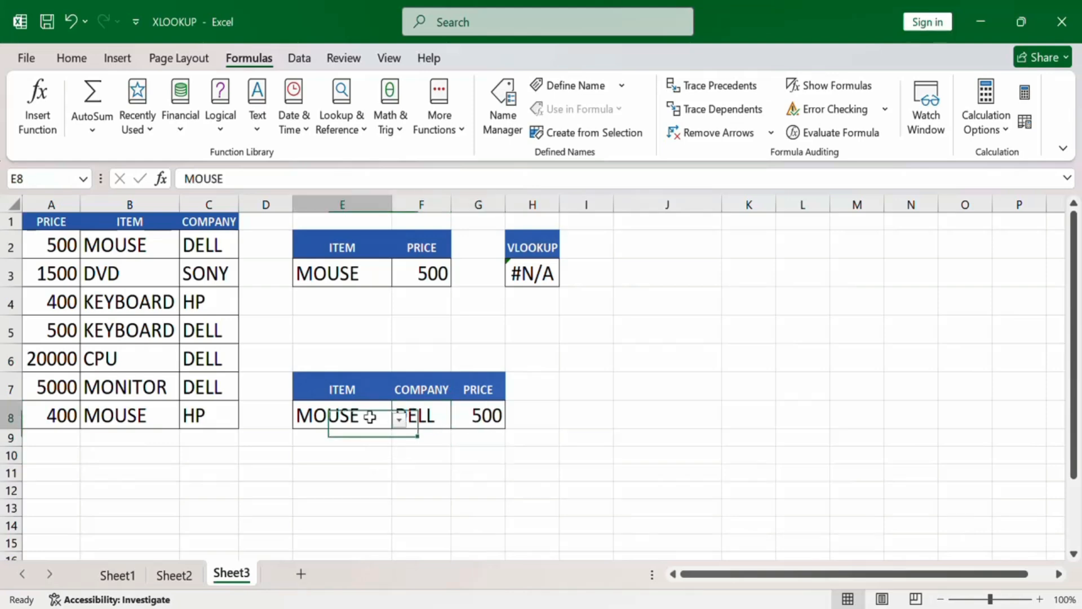
{"action": "left_click", "coordinate": [398, 419]}
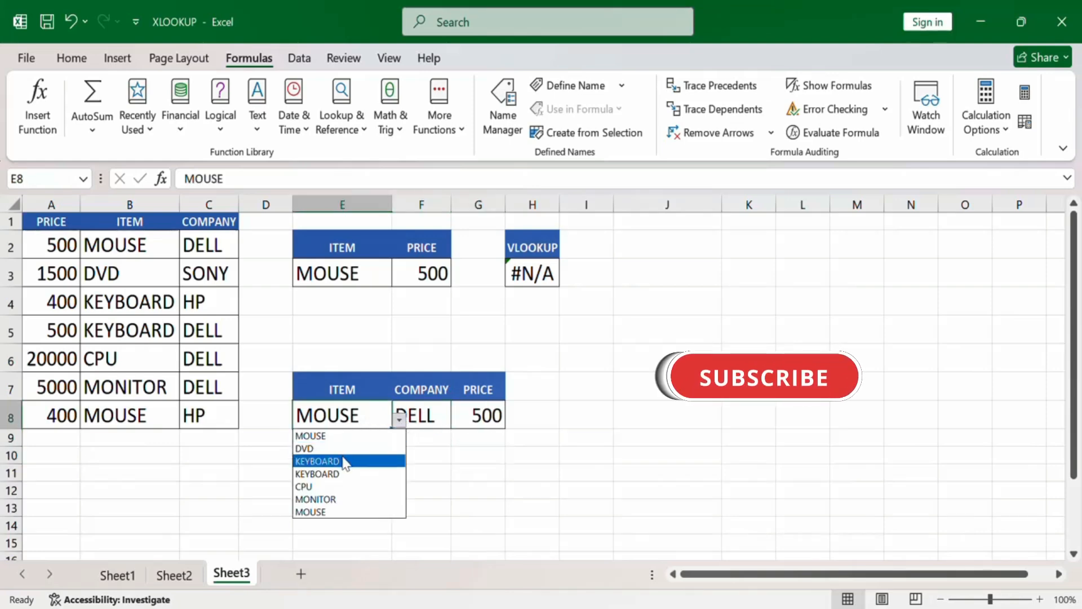
{"action": "left_click", "coordinate": [355, 461]}
{"action": "left_click", "coordinate": [447, 474]}
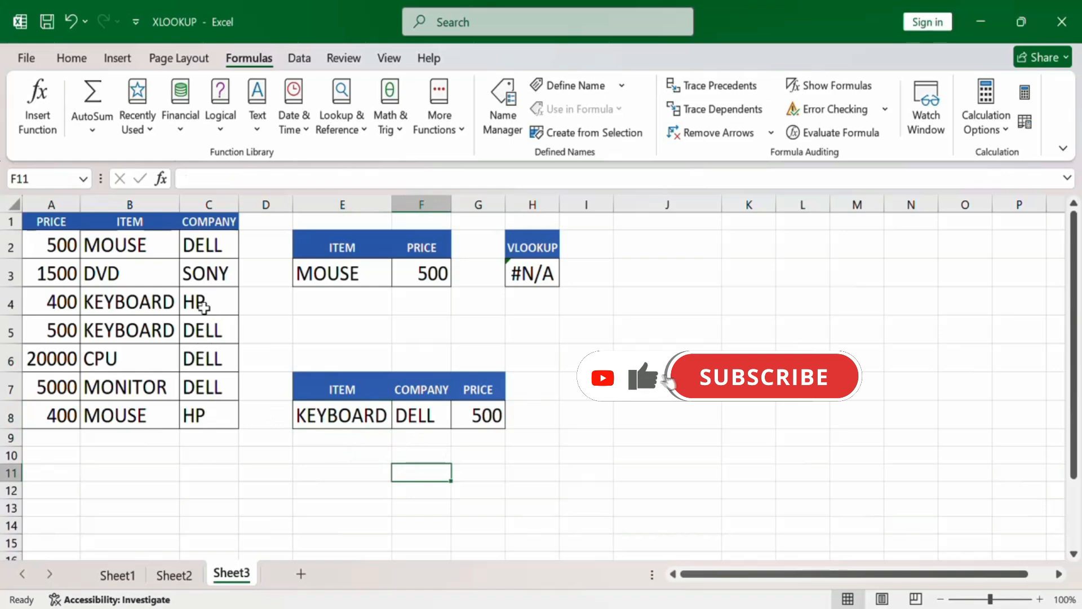
- Set the company in F8 to HP to test the price lookup for the HP keyboard
{"action": "left_click", "coordinate": [341, 422]}
{"action": "left_click", "coordinate": [429, 424]}
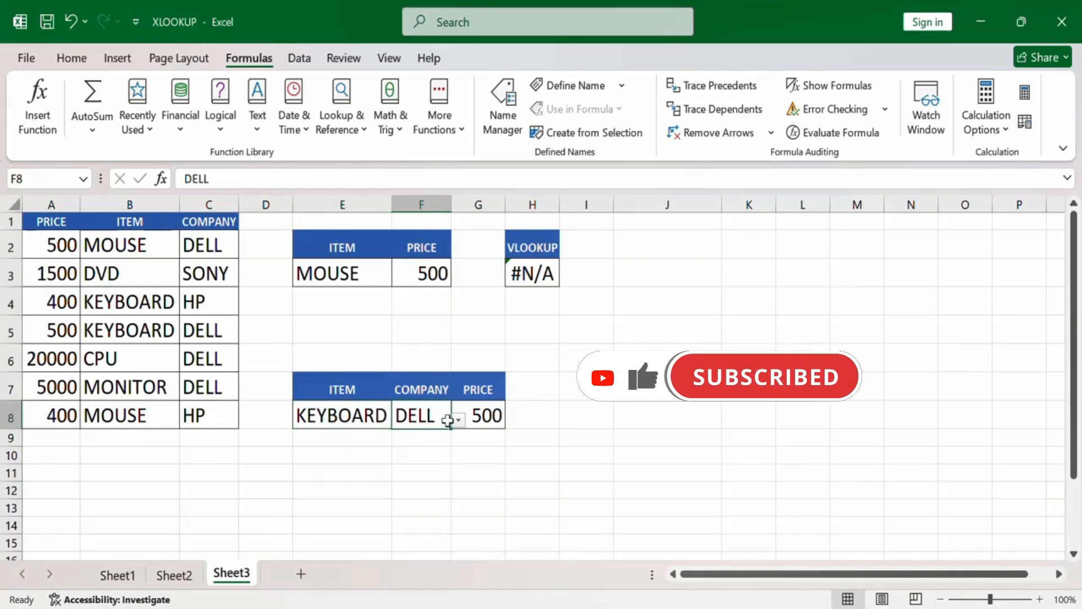
{"action": "left_click", "coordinate": [455, 419]}
{"action": "left_click", "coordinate": [433, 462]}
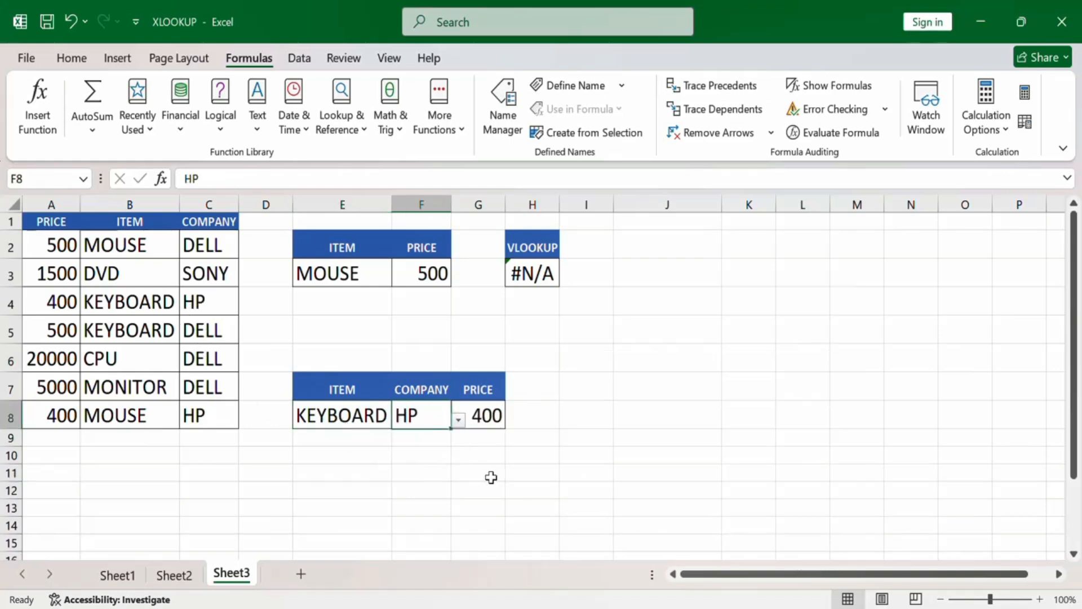
{"action": "left_click", "coordinate": [490, 475]}
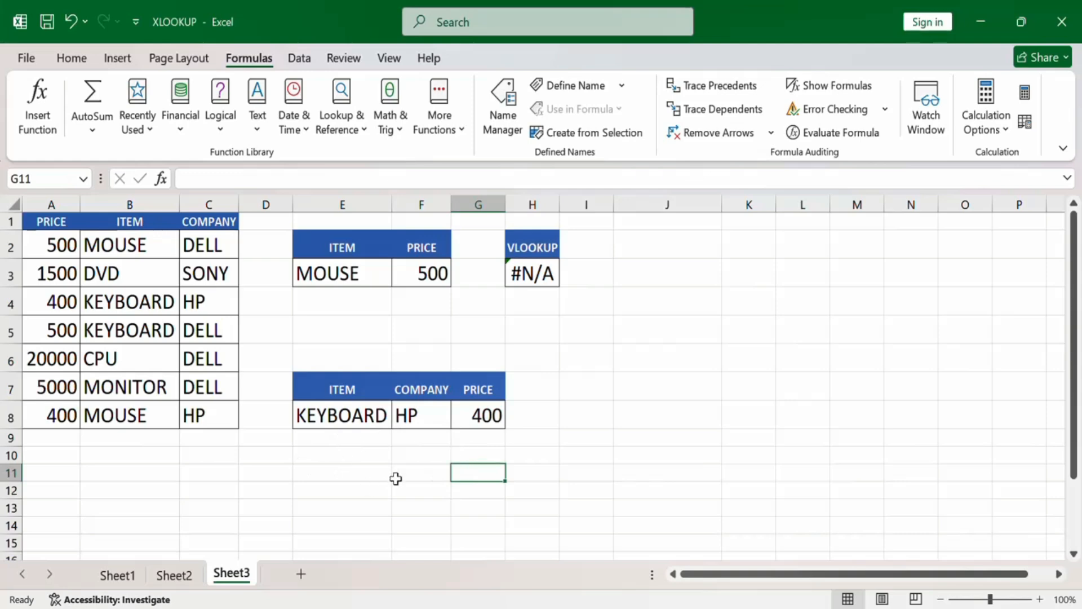